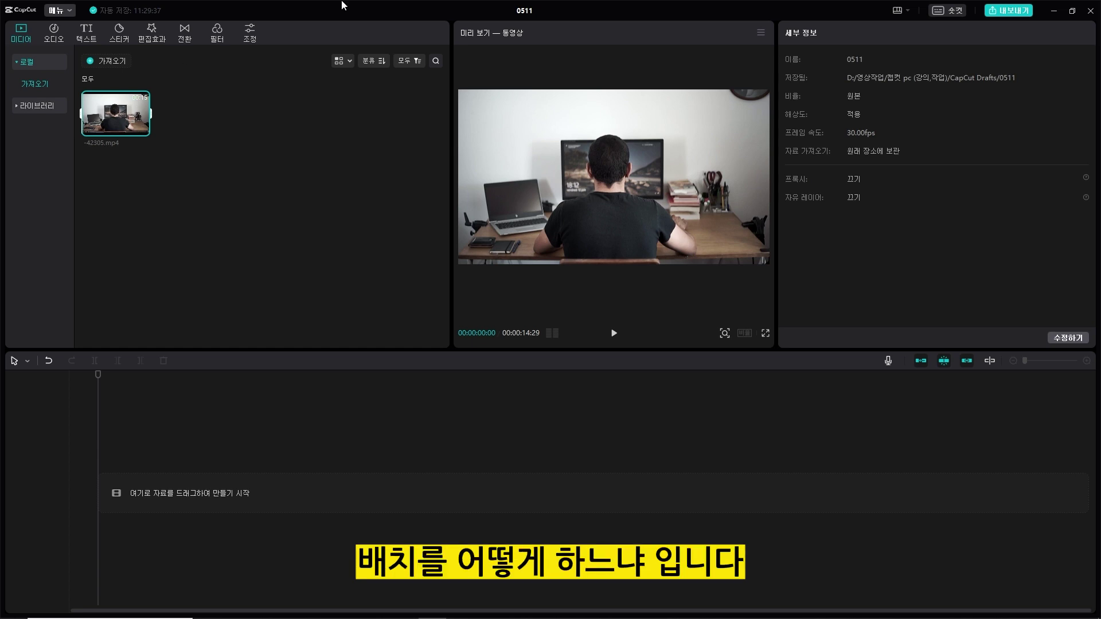
Step: Place the -42305.mp4 video at the start of the timeline and add a default text clip above it
{"action": "left_click_drag", "start_coordinate": [140, 140], "coordinate": [97, 497]}
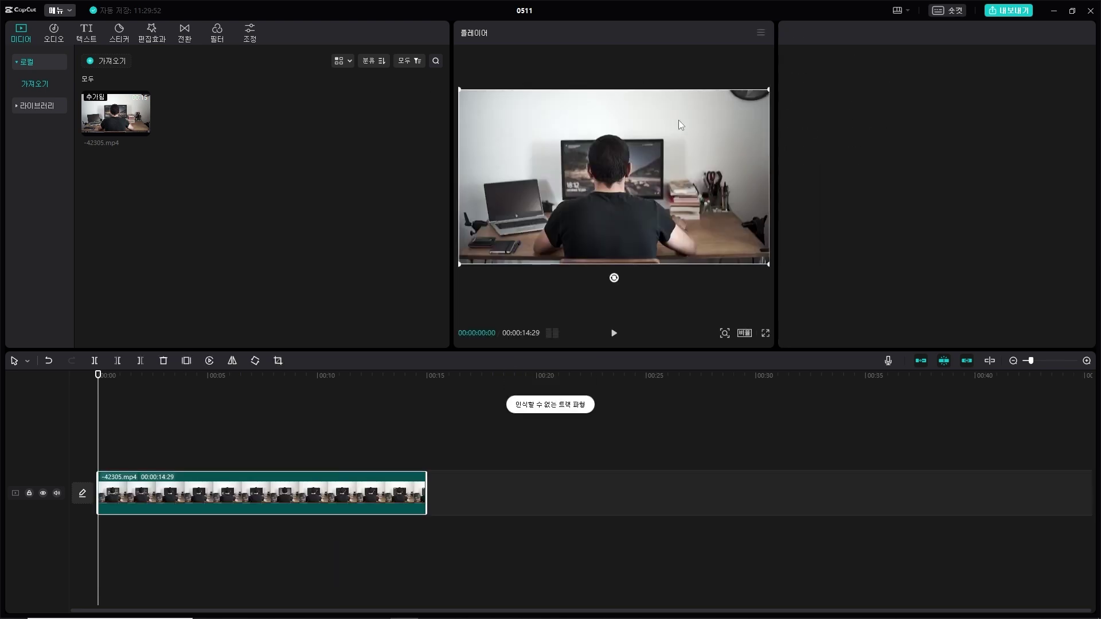
{"action": "left_click", "coordinate": [86, 32]}
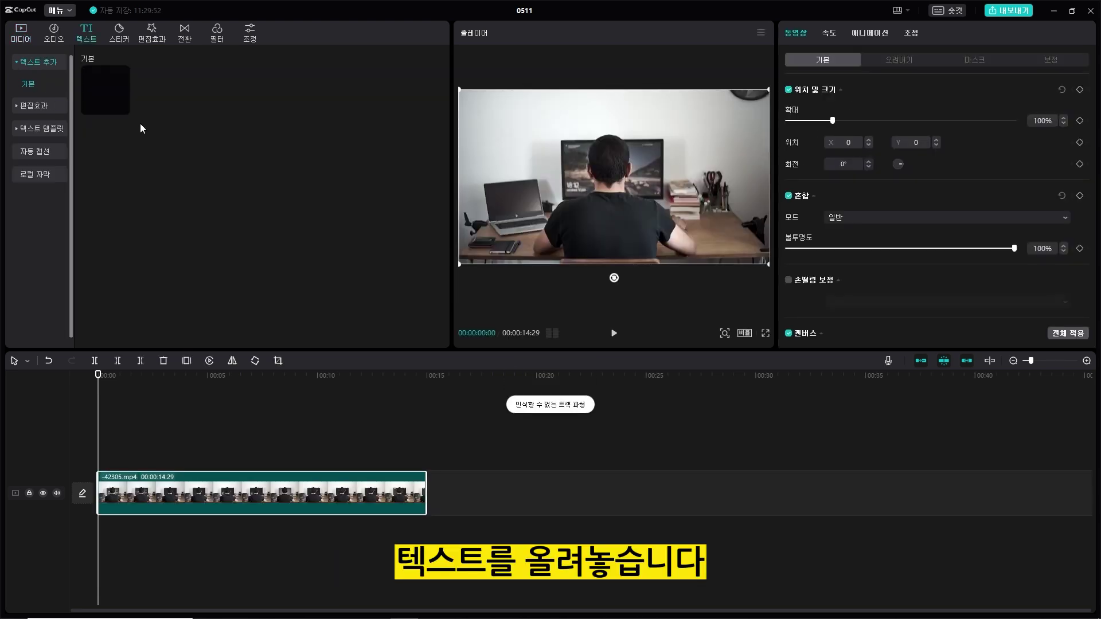
{"action": "left_click", "coordinate": [123, 107]}
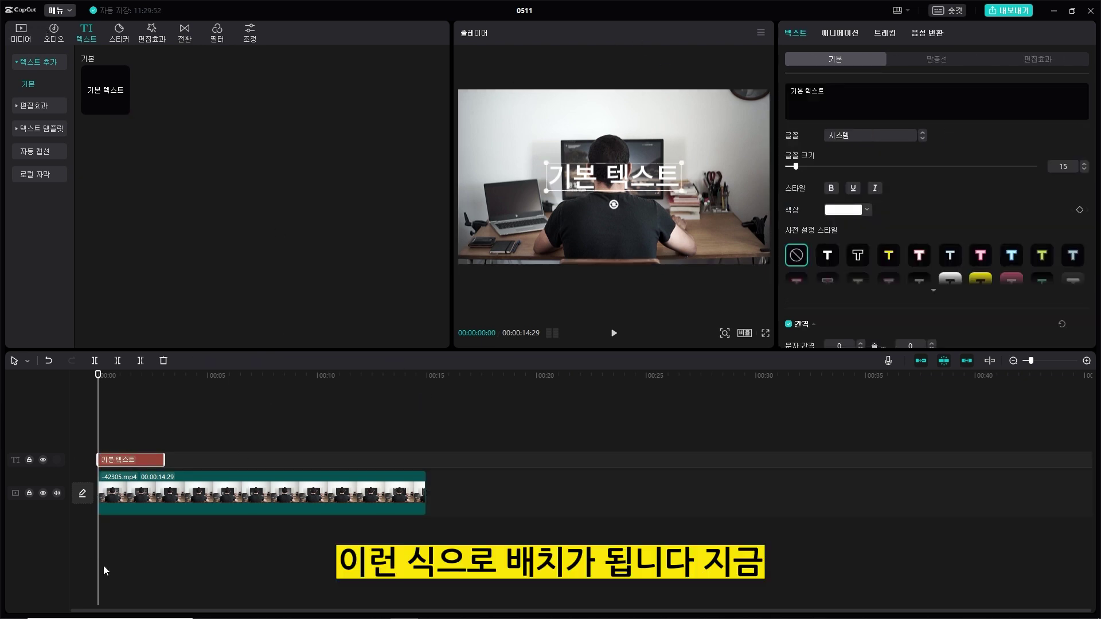
Step: Try to stack a second copy of the -42305.mp4 video above the text, and delete that copy
{"action": "left_click", "coordinate": [27, 43]}
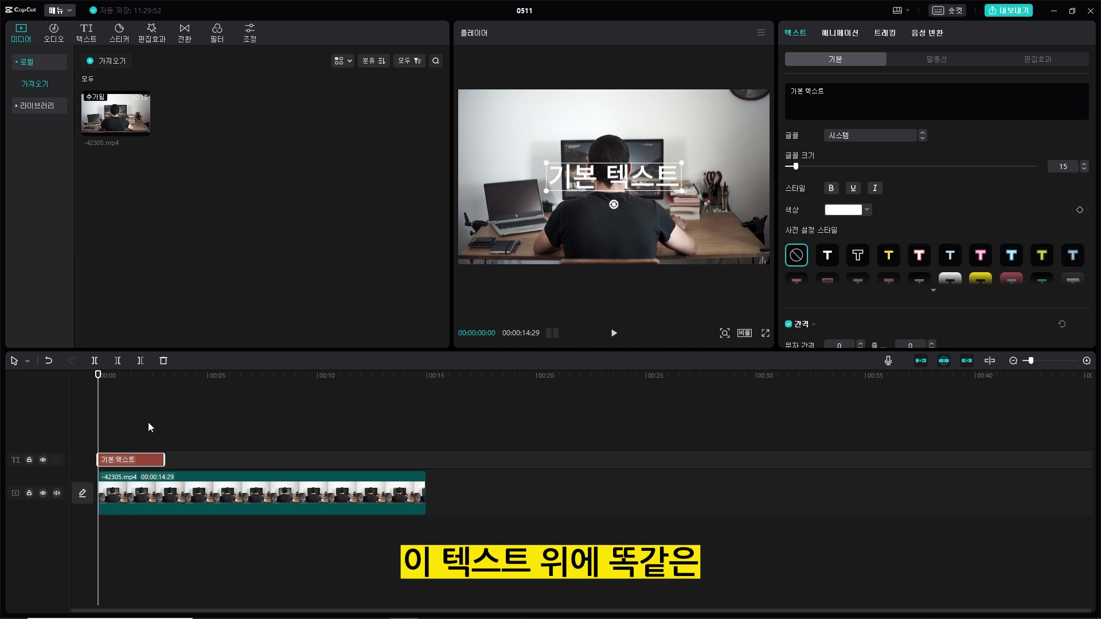
{"action": "mouse_move", "coordinate": [116, 105]}
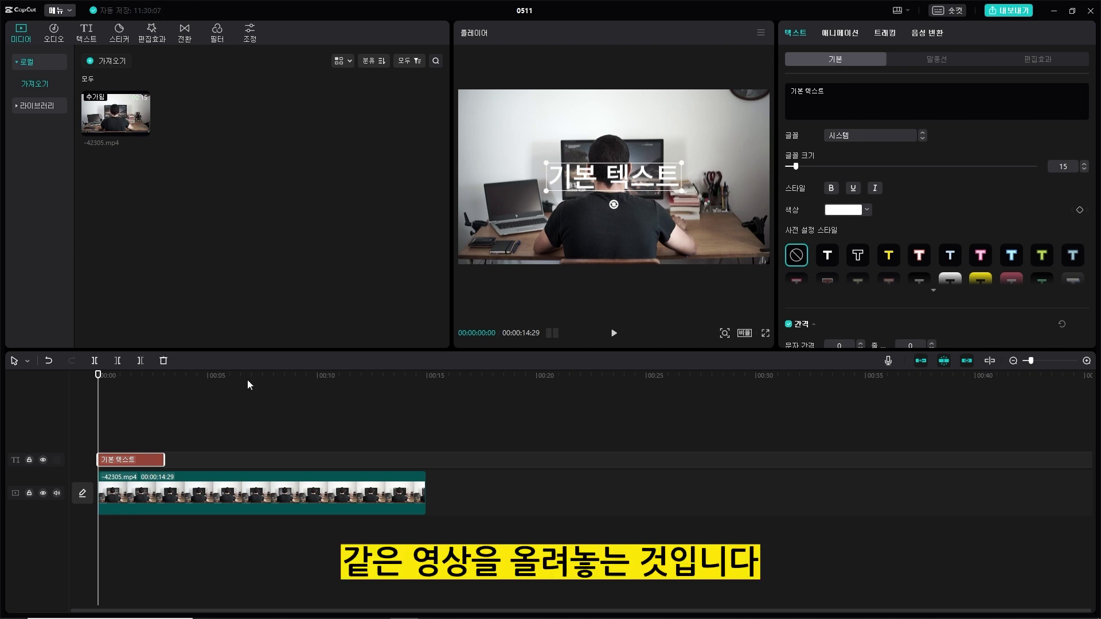
{"action": "left_click_drag", "start_coordinate": [132, 117], "coordinate": [99, 428]}
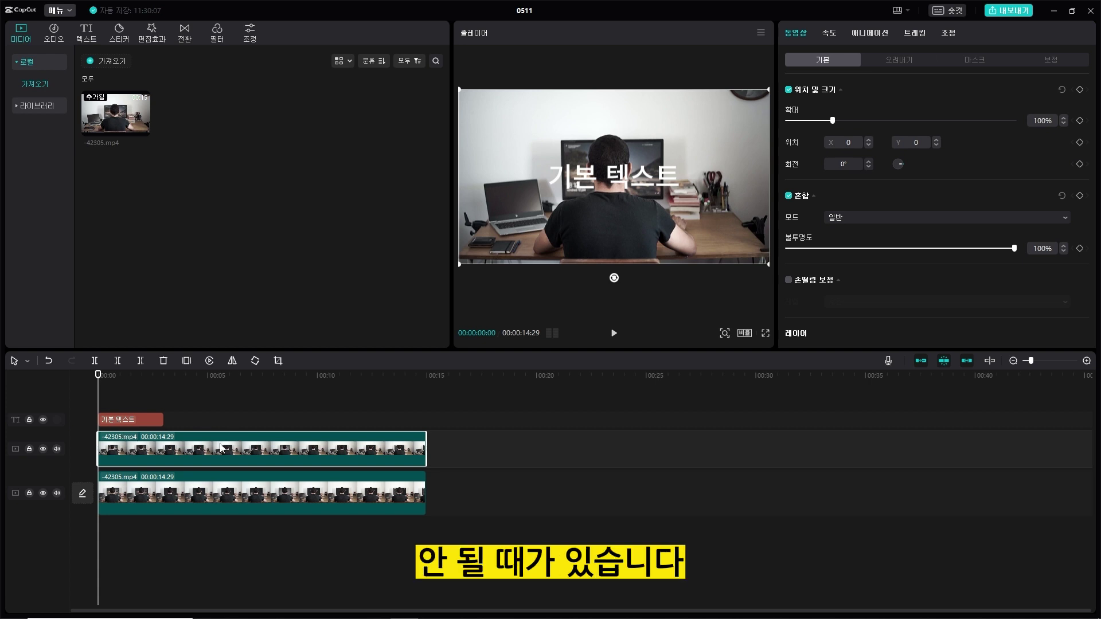
{"action": "key", "text": "Delete"}
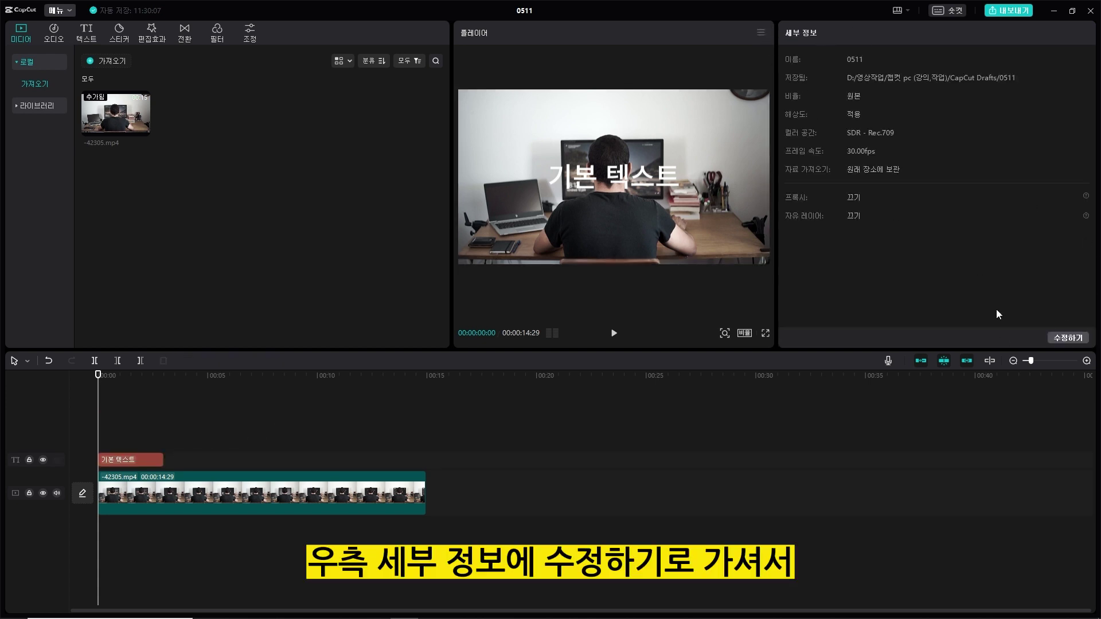
Step: Enable free layers in the project settings and save the change
{"action": "left_click", "coordinate": [1077, 340]}
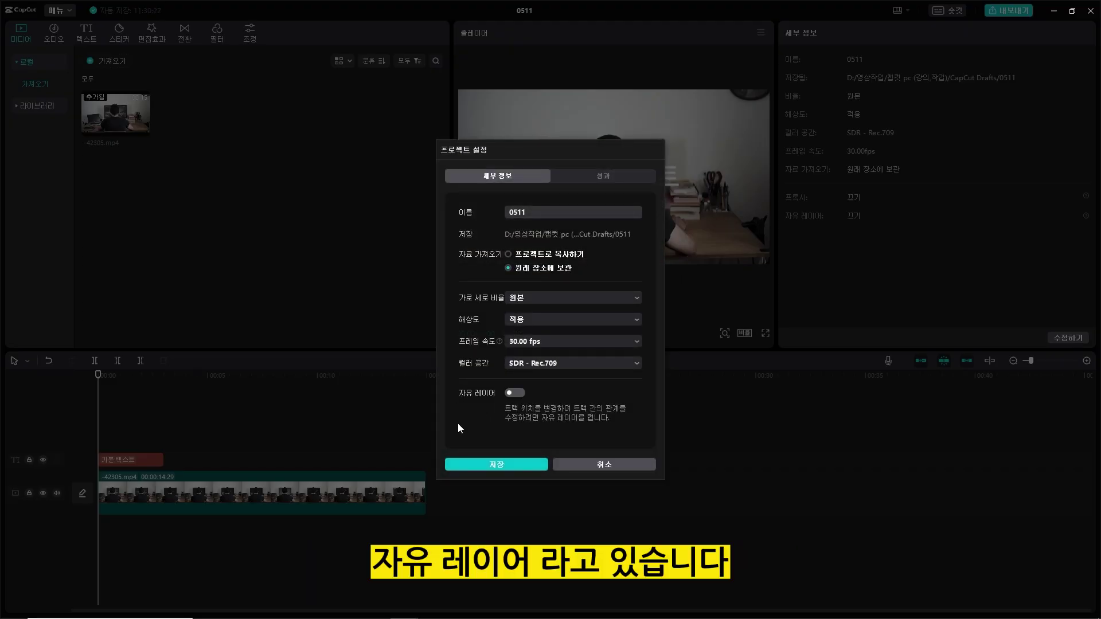
{"action": "left_click", "coordinate": [516, 395]}
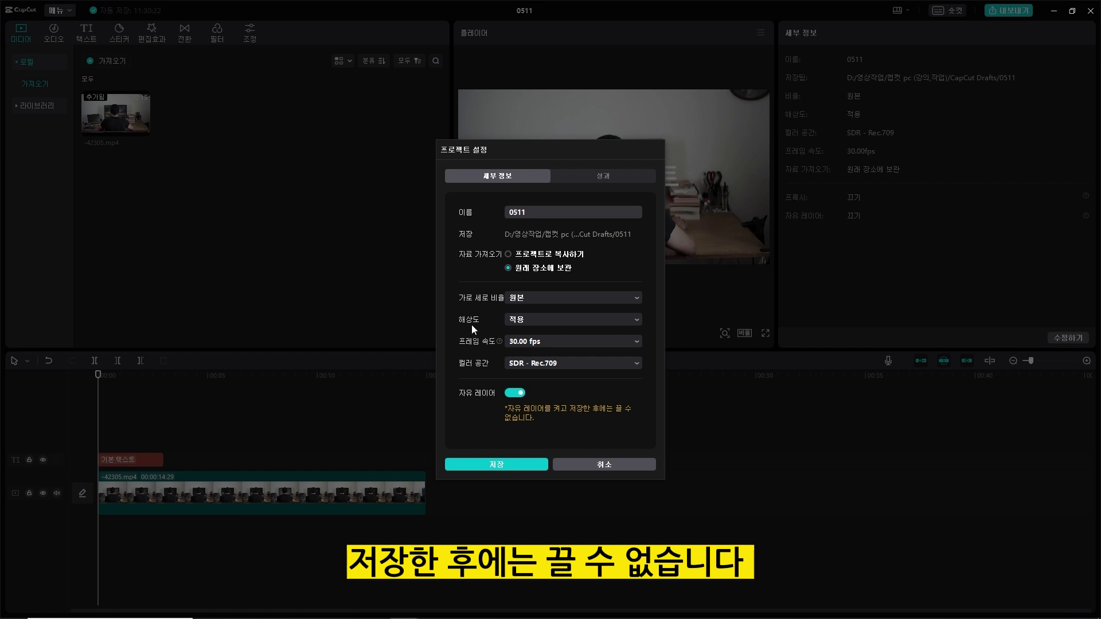
{"action": "left_click", "coordinate": [509, 466]}
Step: Place a second copy of the -42305.mp4 video at the timeline start, on a track above the text
{"action": "left_click_drag", "start_coordinate": [120, 116], "coordinate": [99, 429]}
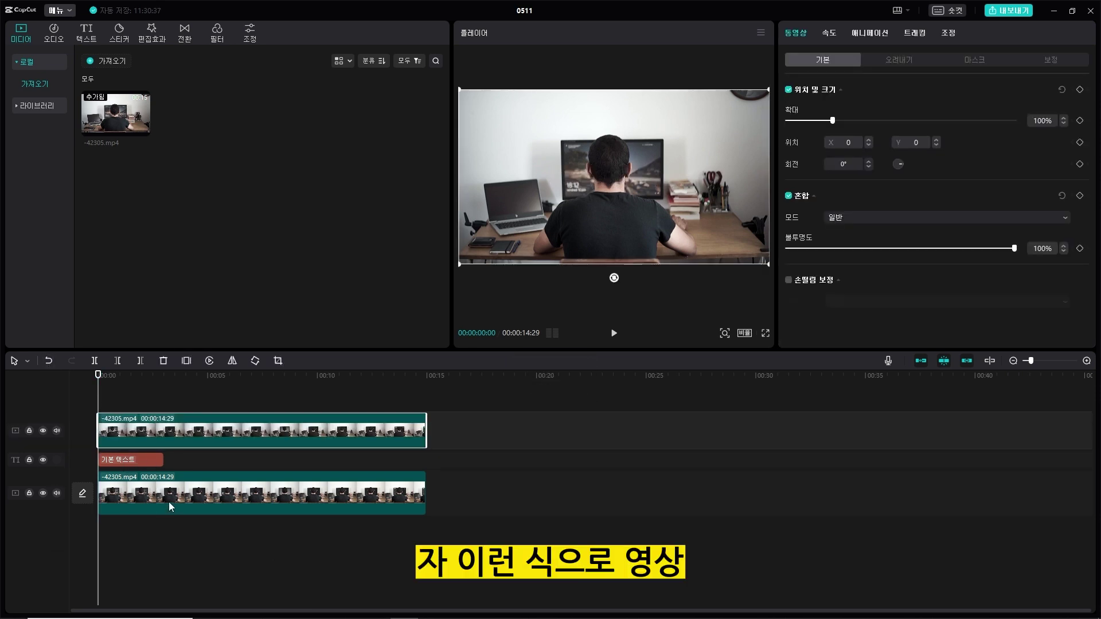
{"action": "left_click", "coordinate": [140, 462]}
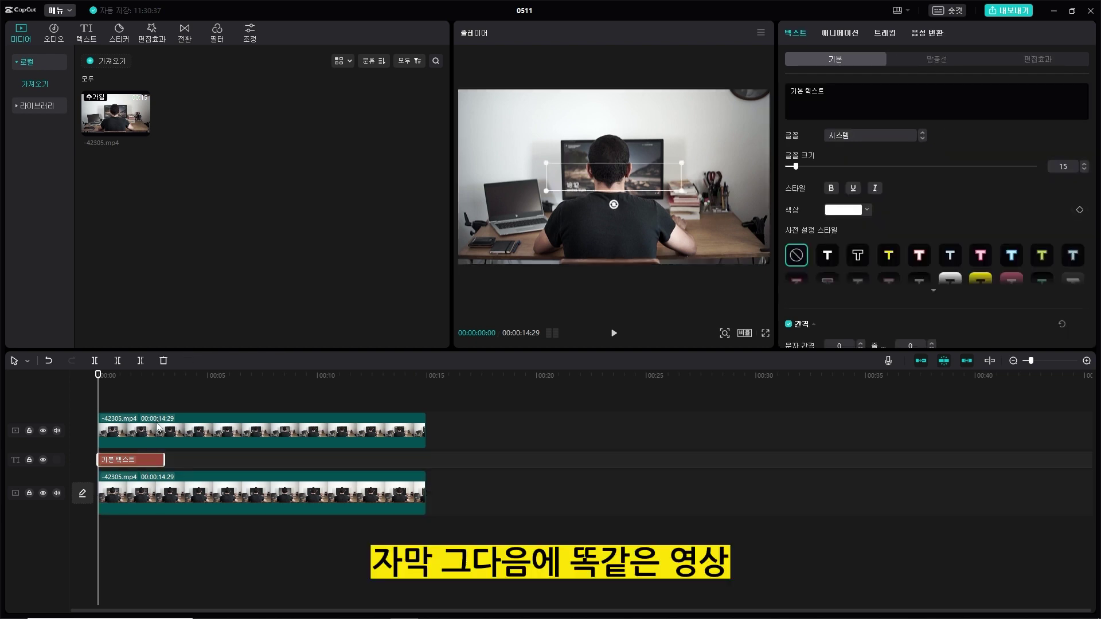
Step: Crop about the left third off the upper video copy and realign it over the lower one at about X 638, Y 0
{"action": "left_click", "coordinate": [158, 427]}
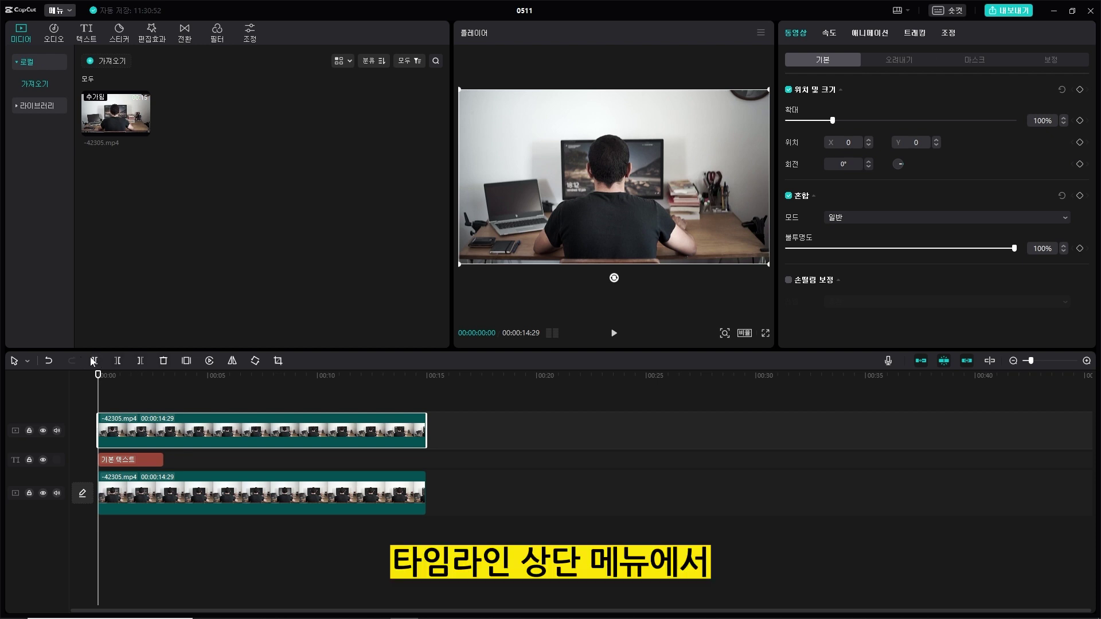
{"action": "left_click", "coordinate": [277, 361]}
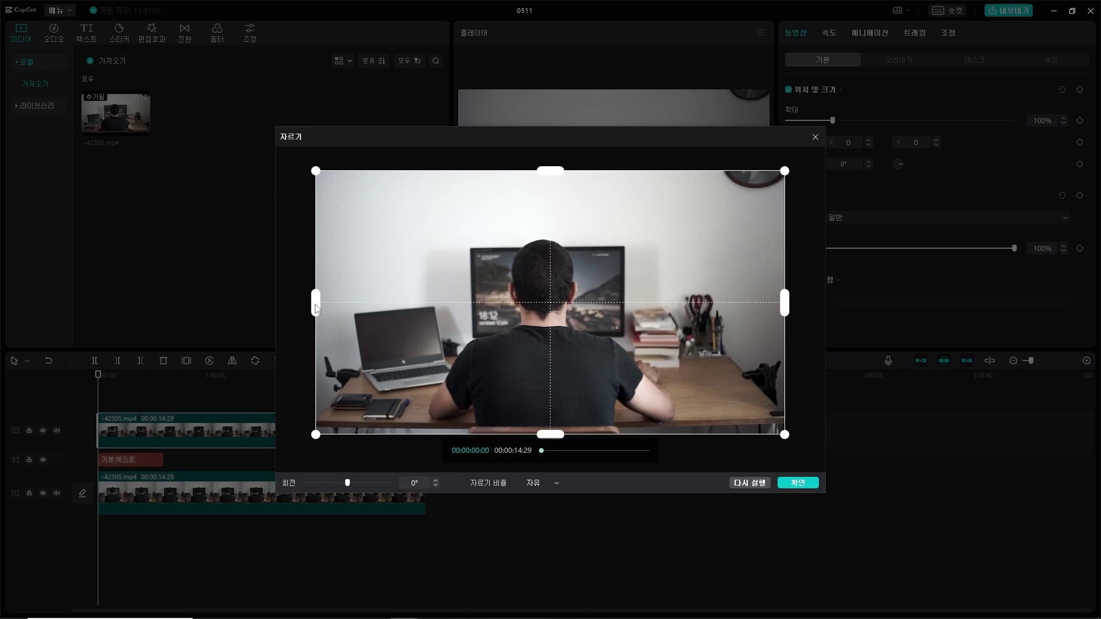
{"action": "left_click_drag", "start_coordinate": [316, 307], "coordinate": [471, 327]}
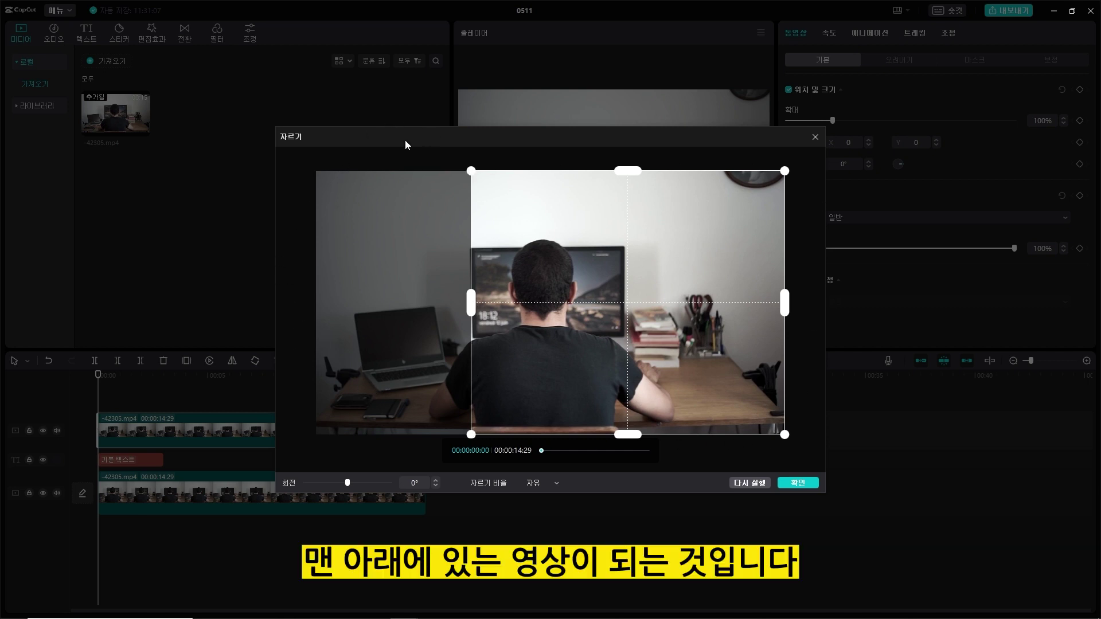
{"action": "left_click", "coordinate": [807, 485]}
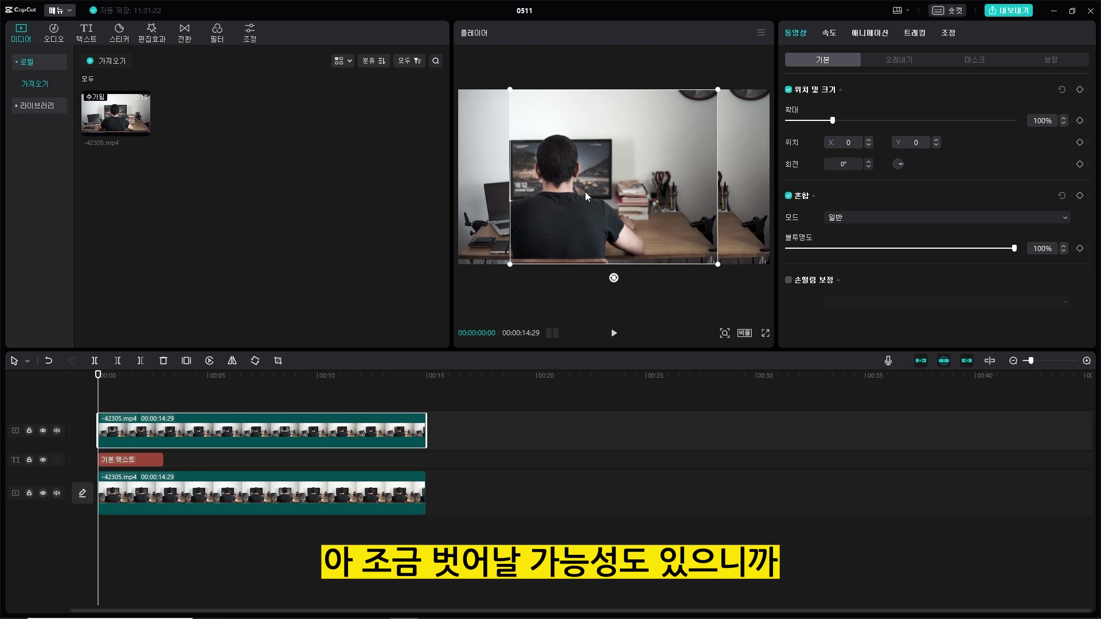
{"action": "left_click_drag", "start_coordinate": [585, 191], "coordinate": [638, 191]}
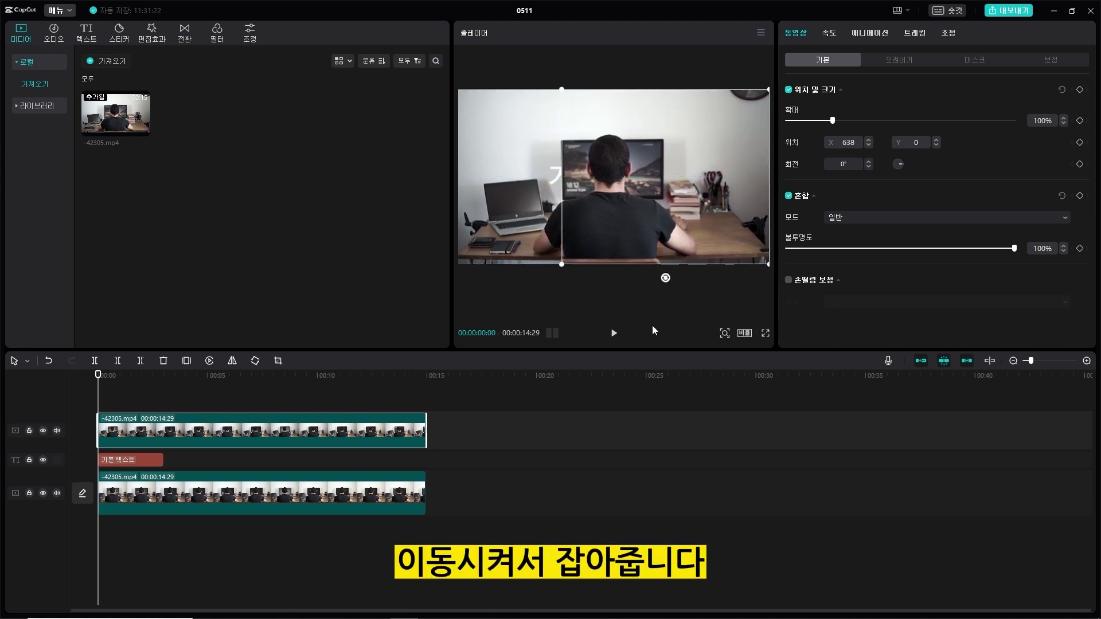
{"action": "left_click", "coordinate": [559, 179]}
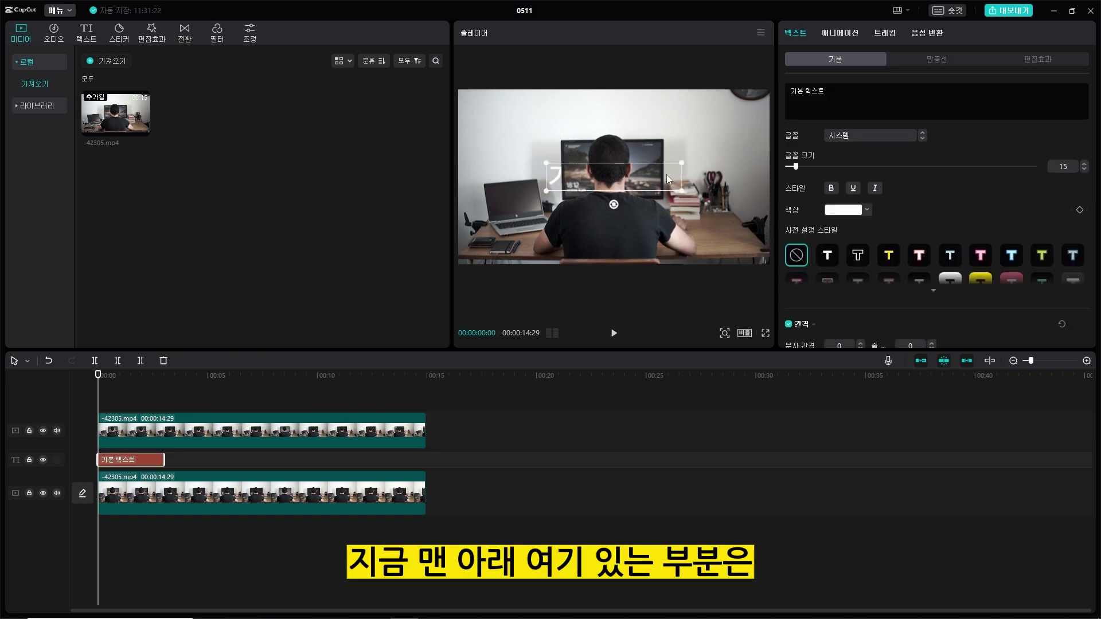
{"action": "left_click", "coordinate": [723, 187]}
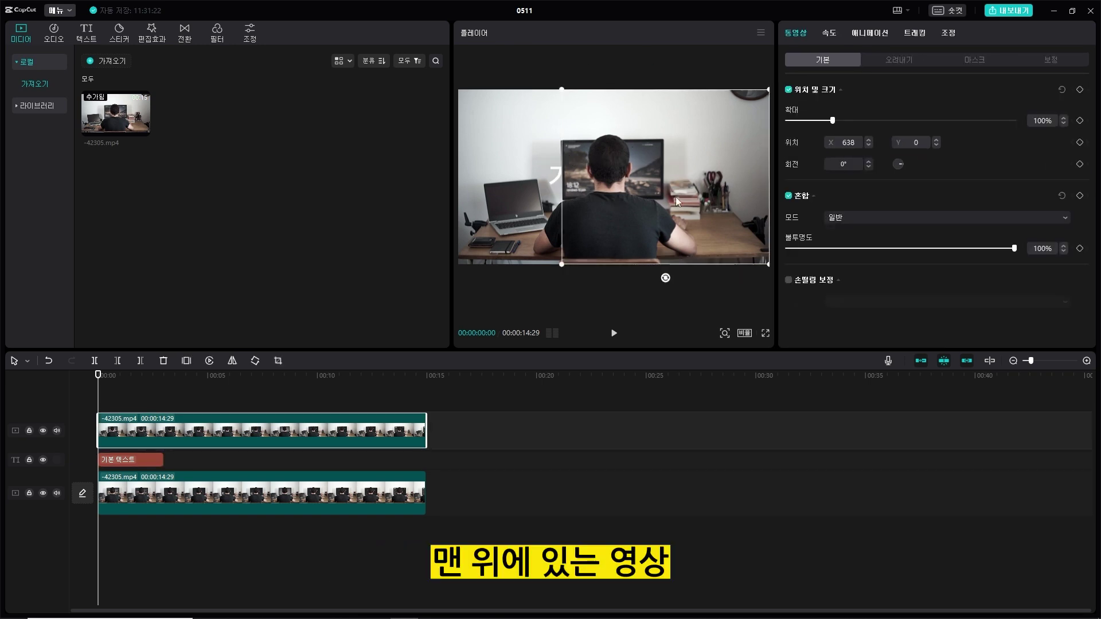
{"action": "left_click", "coordinate": [552, 178]}
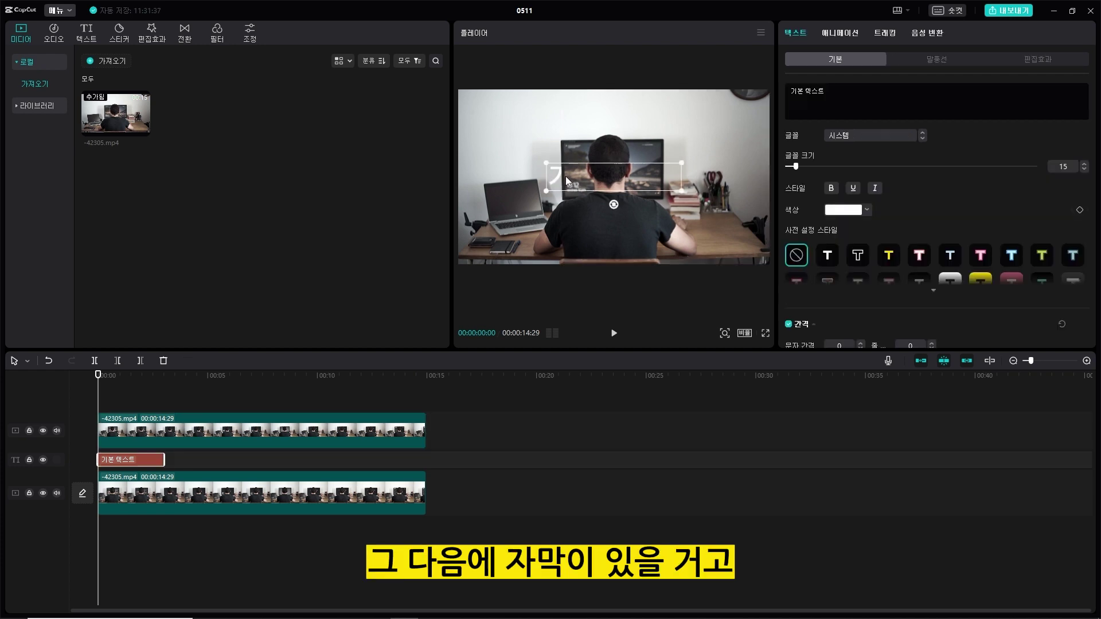
{"action": "left_click", "coordinate": [513, 194]}
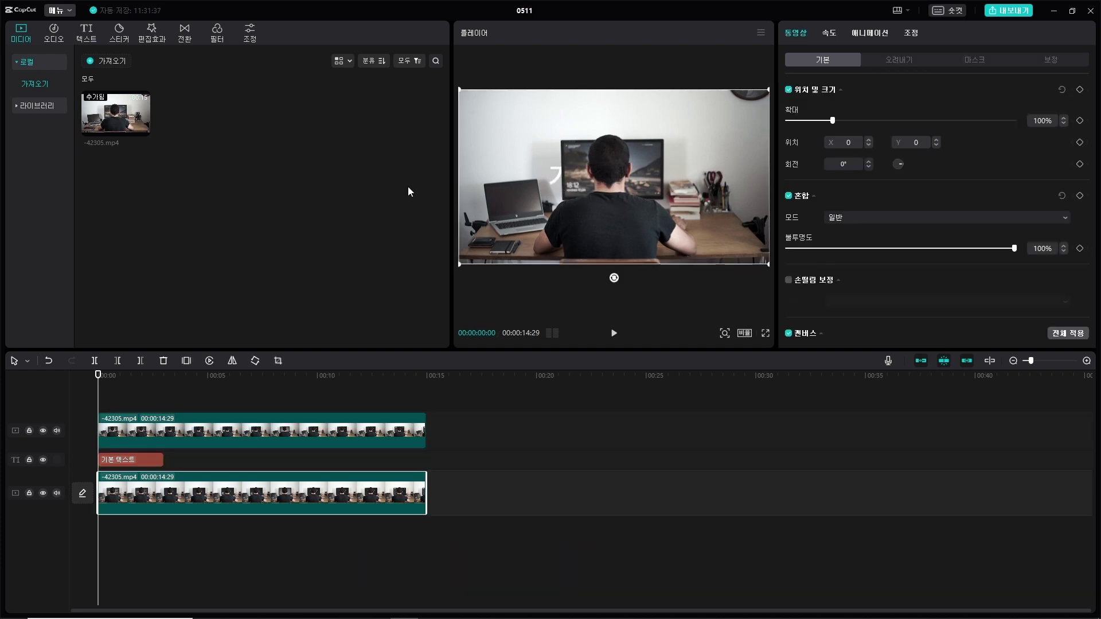
Step: Shift the text clip to start at about 00:00:01:14 and bring the playhead to its start
{"action": "left_click", "coordinate": [555, 181]}
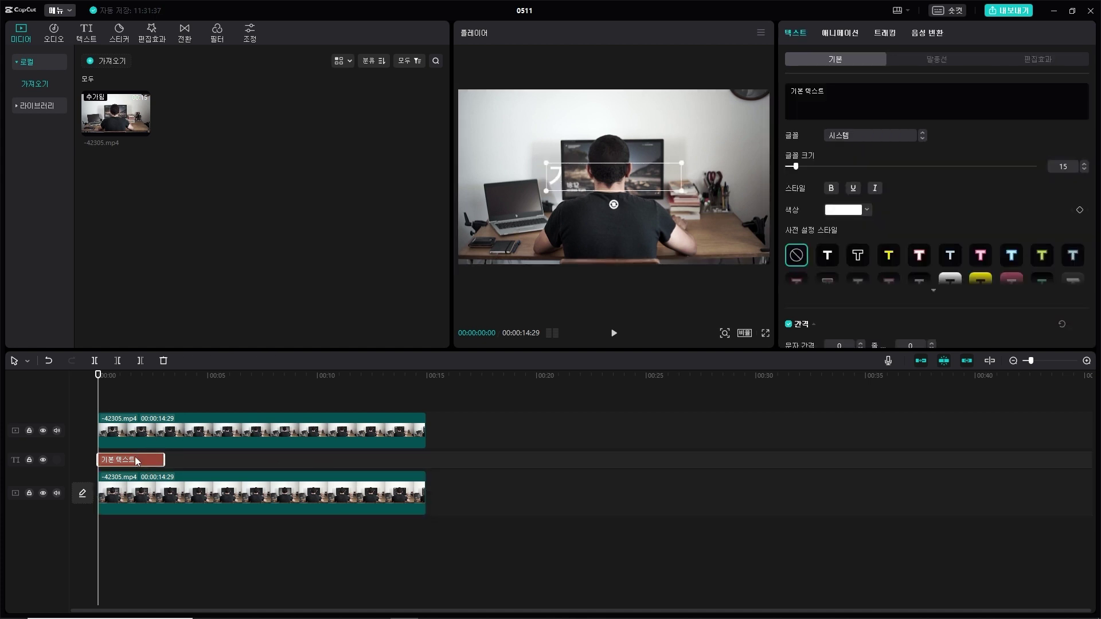
{"action": "left_click_drag", "start_coordinate": [139, 459], "coordinate": [170, 462]}
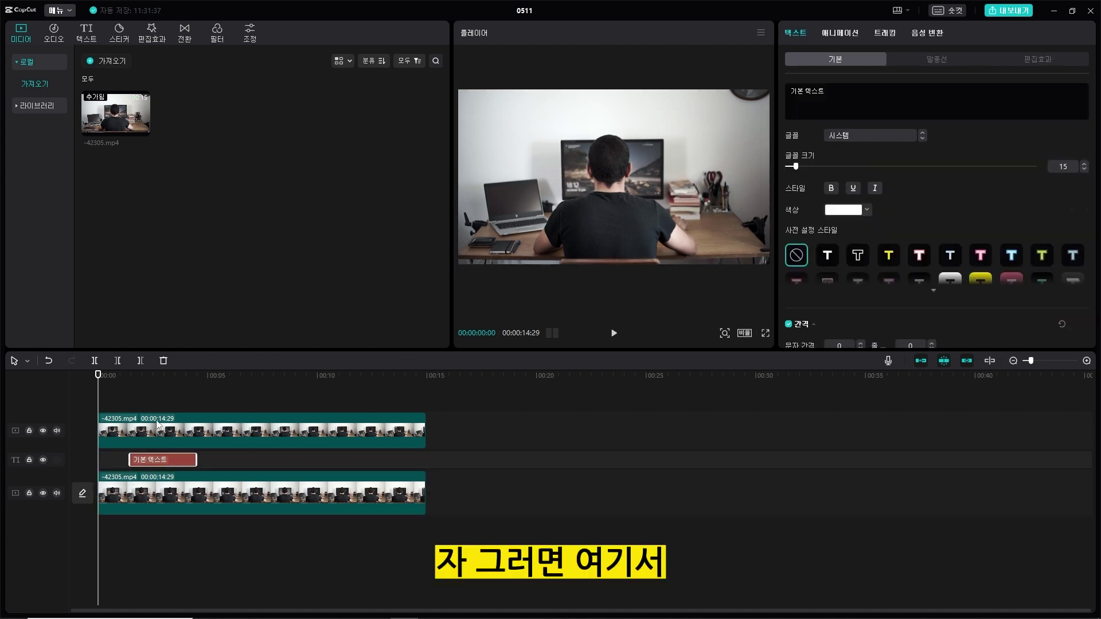
{"action": "left_click_drag", "start_coordinate": [105, 377], "coordinate": [131, 377]}
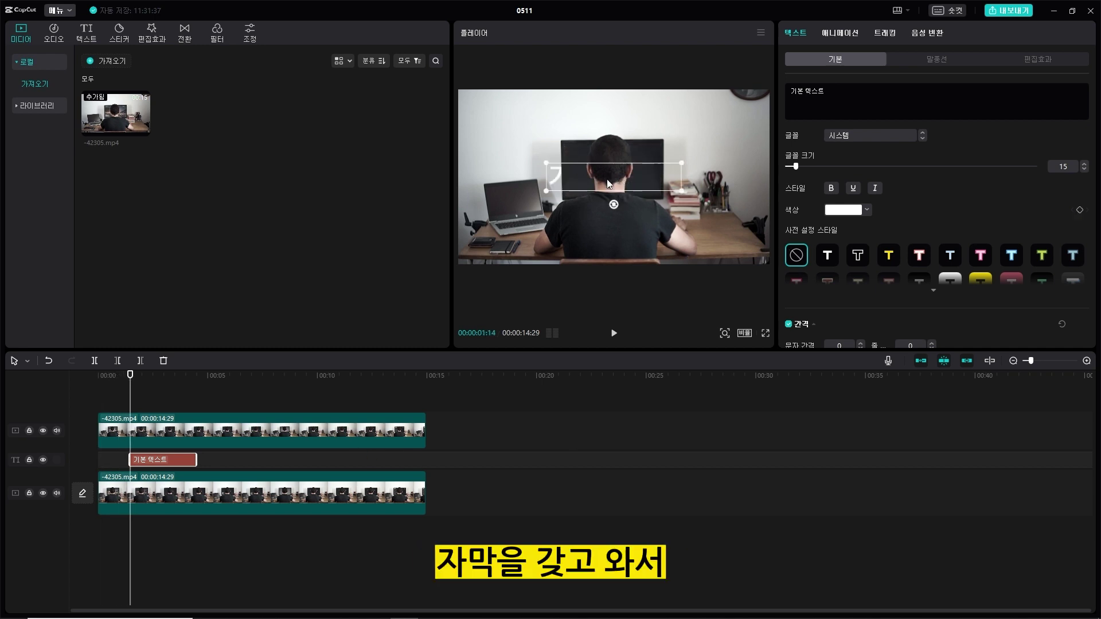
Step: Move the text above the laptop in the frame and change its content to "공부해!!"
{"action": "left_click", "coordinate": [575, 179]}
{"action": "left_click", "coordinate": [561, 184]}
{"action": "left_click_drag", "start_coordinate": [559, 183], "coordinate": [525, 167]}
{"action": "left_click", "coordinate": [795, 102]}
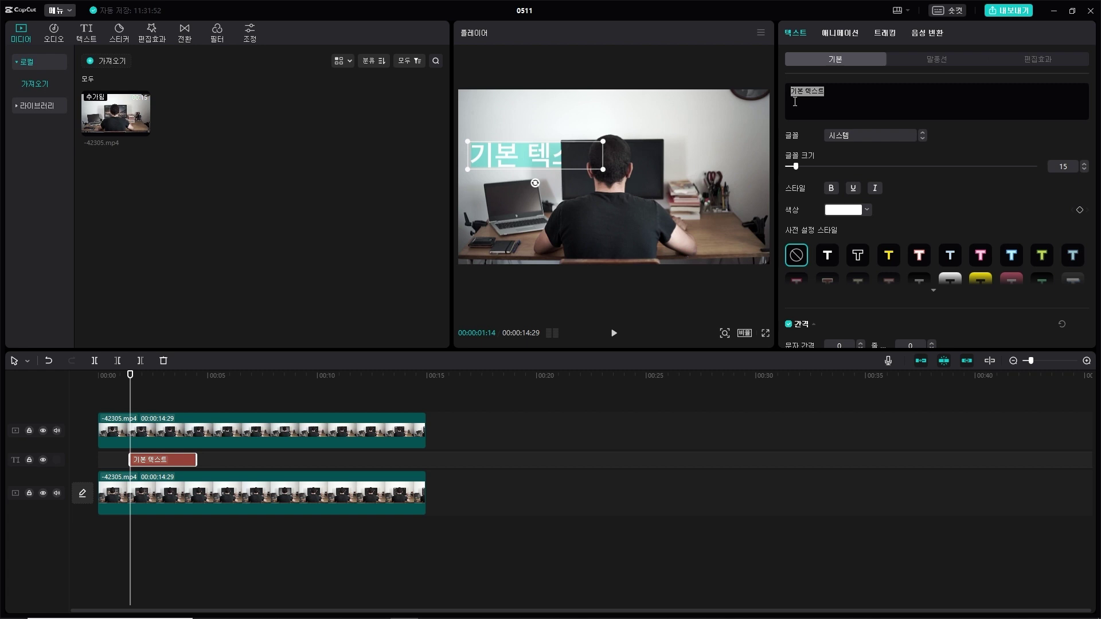
{"action": "type", "text": "공부"}
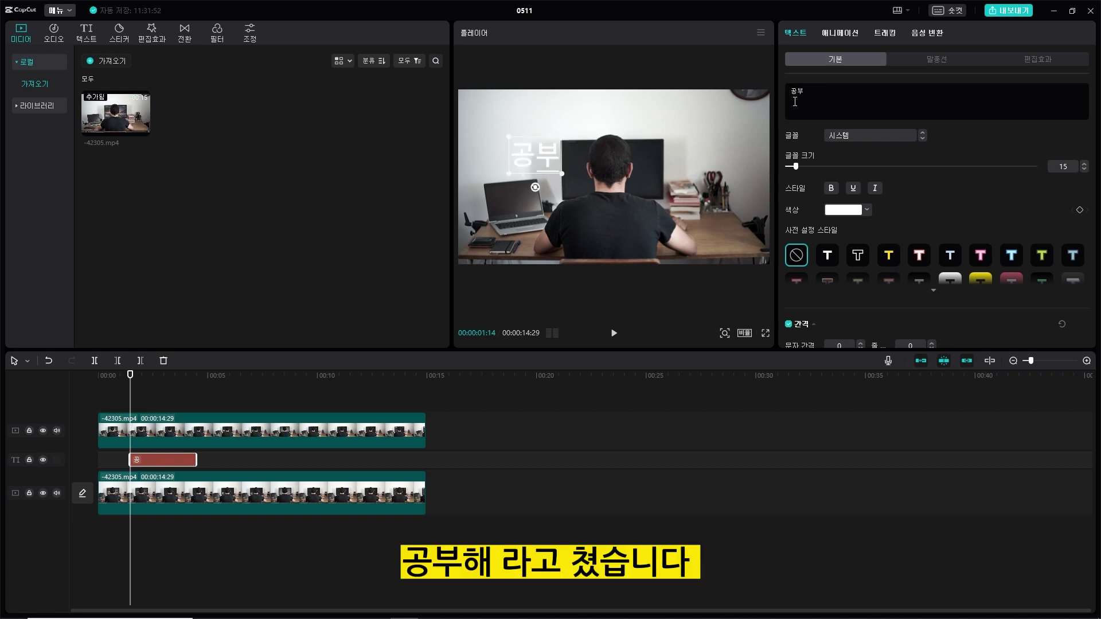
{"action": "type", "text": "해!!"}
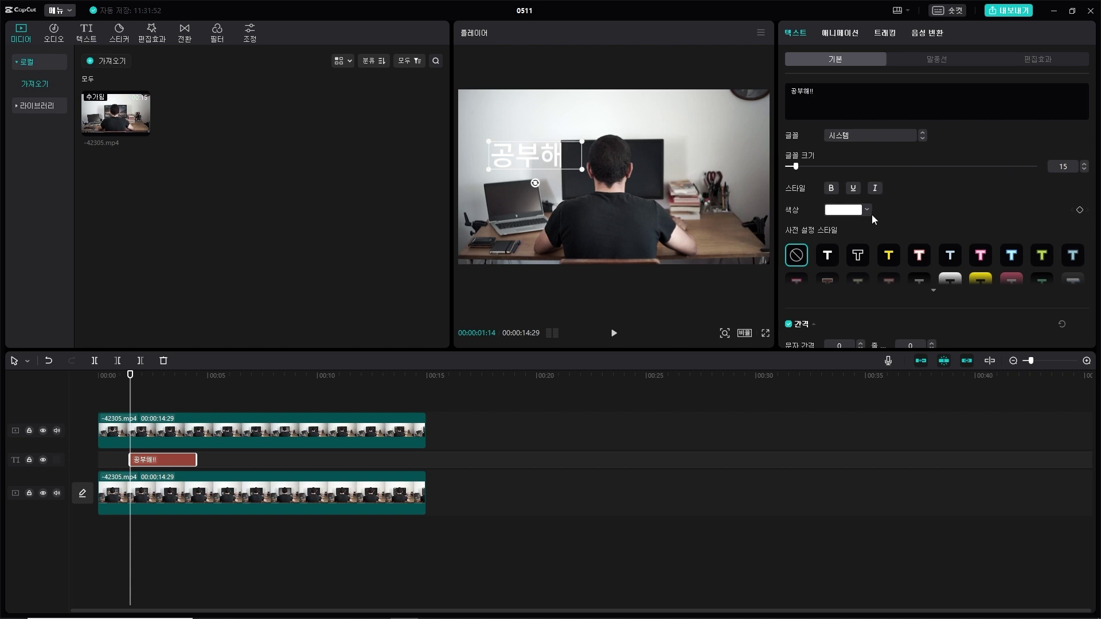
Step: Apply the preset text style with a light pink fill and dark red outline to the 공부해!! text
{"action": "scroll", "coordinate": [975, 215], "scroll_direction": "down", "scroll_amount": 5}
{"action": "scroll", "coordinate": [1018, 202], "scroll_direction": "up", "scroll_amount": 5}
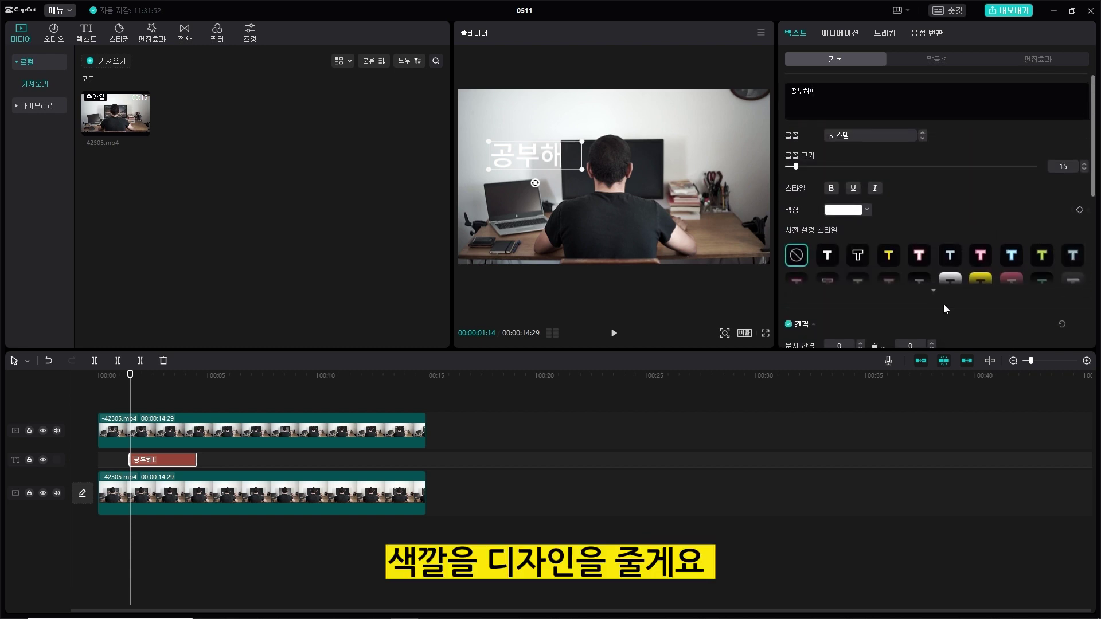
{"action": "left_click", "coordinate": [935, 291]}
{"action": "left_click", "coordinate": [888, 284]}
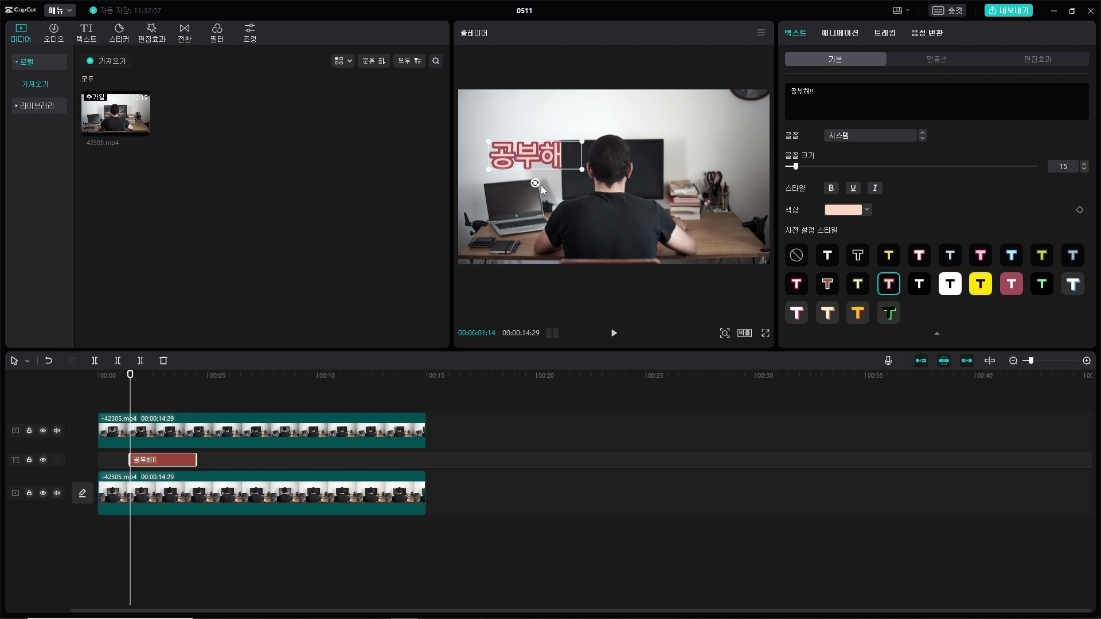
Step: Rotate the text to about 29° and move it over the laptop at about X -948, Y -354
{"action": "left_click_drag", "start_coordinate": [535, 183], "coordinate": [544, 207]}
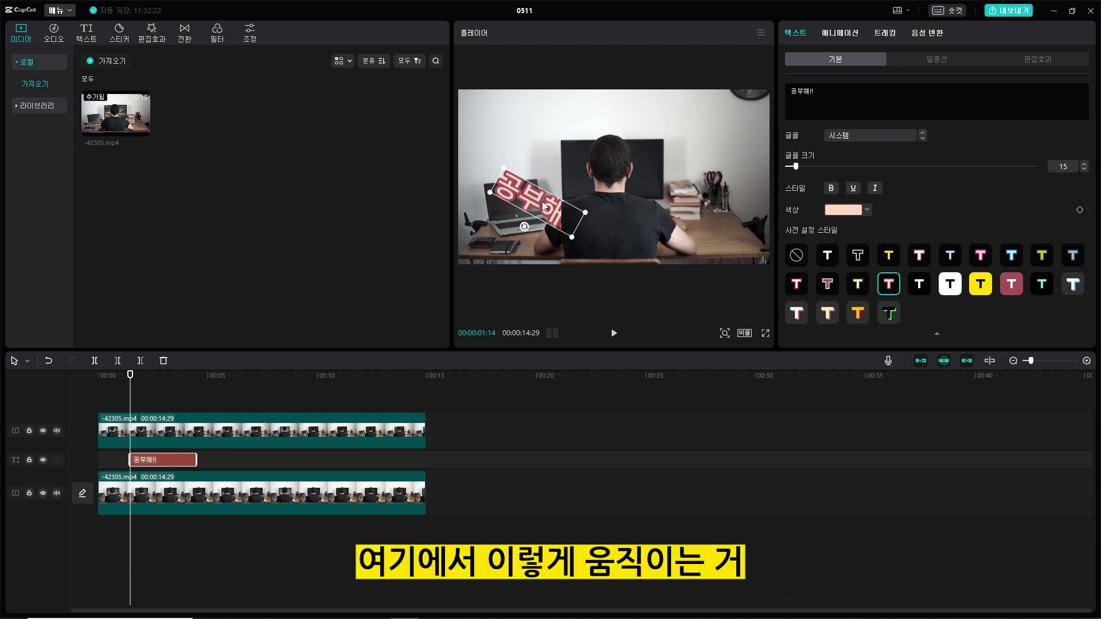
{"action": "mouse_move", "coordinate": [545, 198]}
{"action": "left_mouse_down"}
{"action": "mouse_move", "coordinate": [417, 173]}
{"action": "mouse_move", "coordinate": [519, 206]}
{"action": "mouse_move", "coordinate": [539, 192]}
{"action": "mouse_move", "coordinate": [432, 166]}
{"action": "mouse_move", "coordinate": [543, 208]}
{"action": "left_mouse_up"}
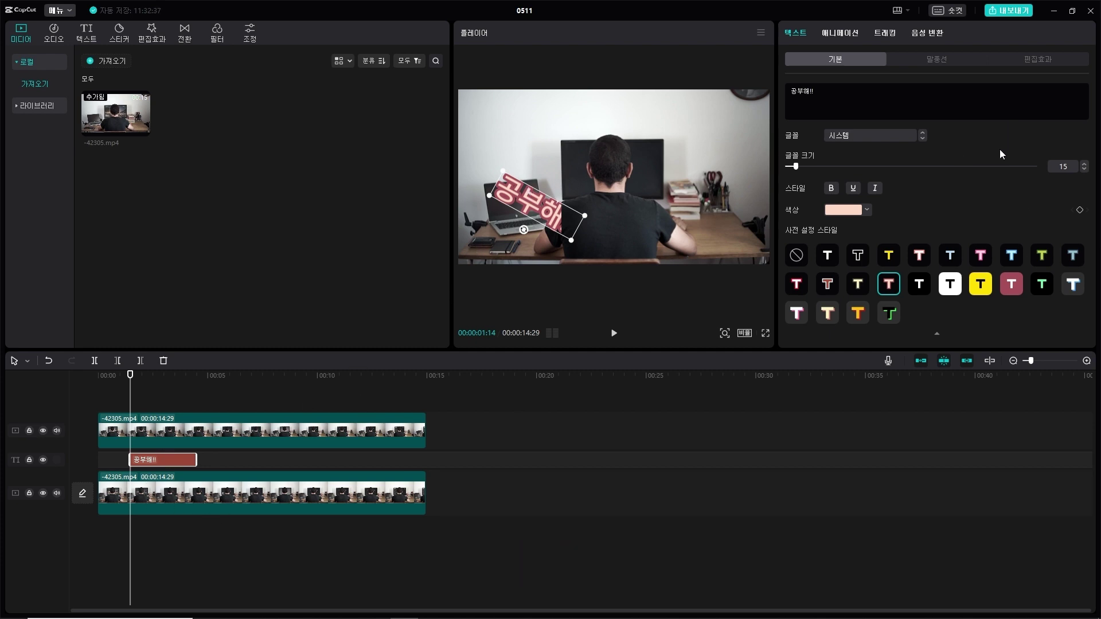
Step: Add a position keyframe at the text clip's start and move the text past the frame's left edge, to about X -2376, Y 103
{"action": "scroll", "coordinate": [999, 150], "scroll_direction": "down", "scroll_amount": 4}
{"action": "scroll", "coordinate": [999, 150], "scroll_direction": "down", "scroll_amount": 7}
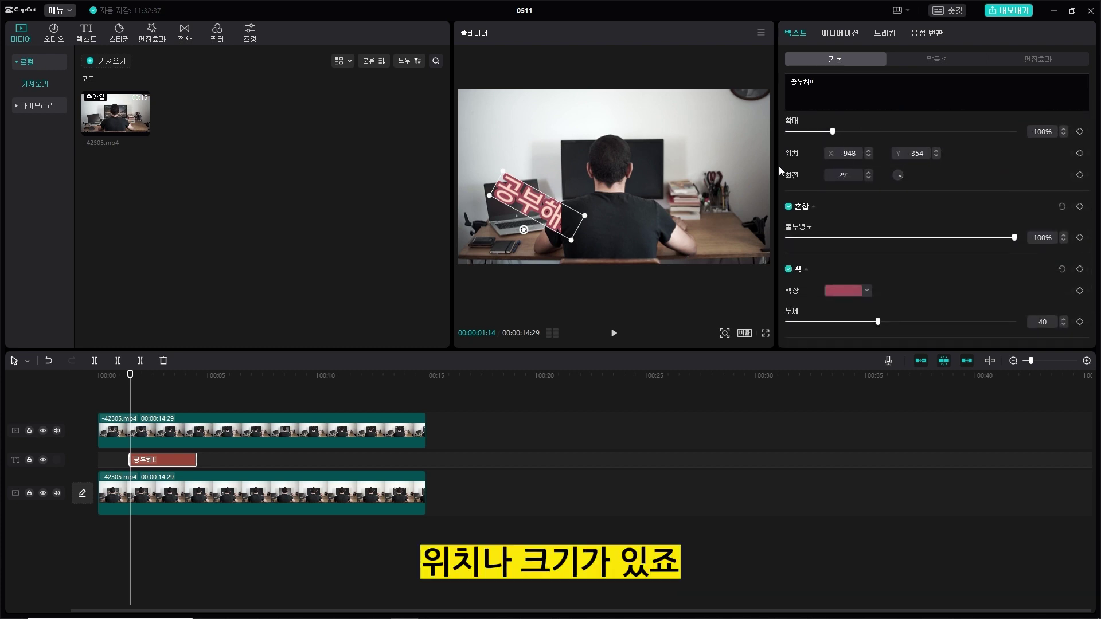
{"action": "left_click", "coordinate": [1080, 153]}
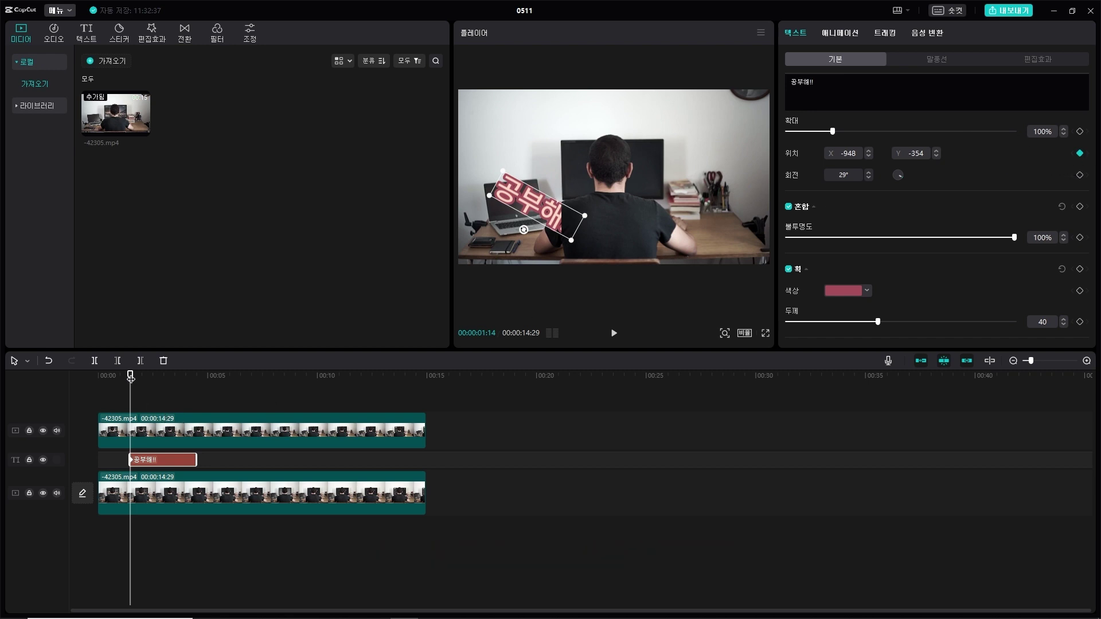
{"action": "mouse_move", "coordinate": [543, 210]}
{"action": "left_mouse_down"}
{"action": "mouse_move", "coordinate": [426, 167]}
{"action": "mouse_move", "coordinate": [252, 396]}
{"action": "left_mouse_up"}
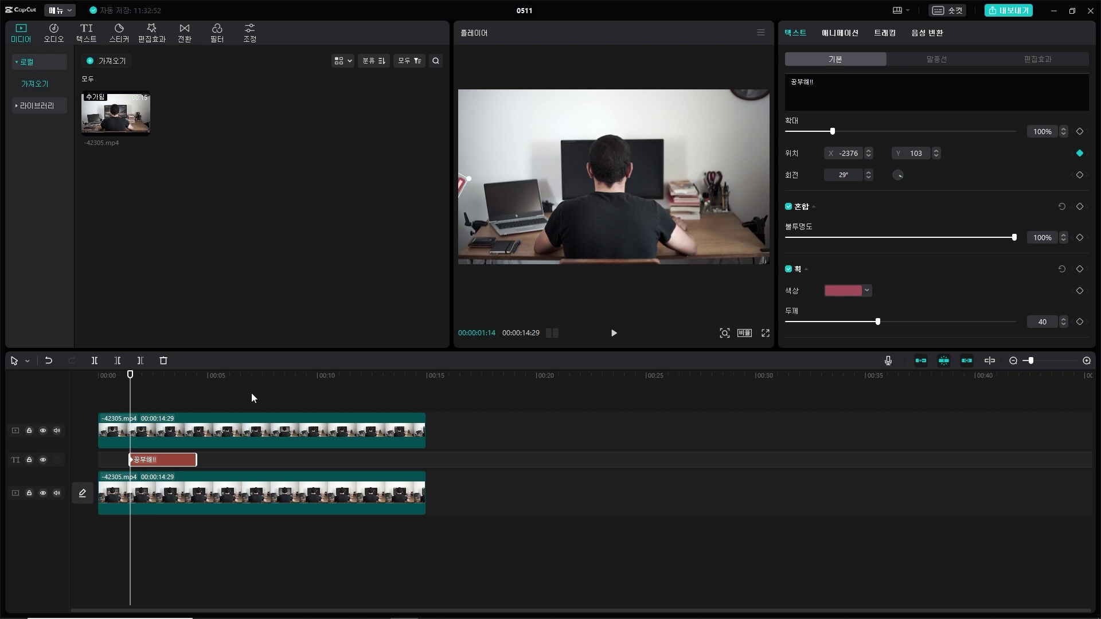
Step: Keyframe the text's position at 00:00:01:27 by moving it back over the laptop to about X -990, Y -340
{"action": "left_click_drag", "start_coordinate": [130, 376], "coordinate": [140, 380]}
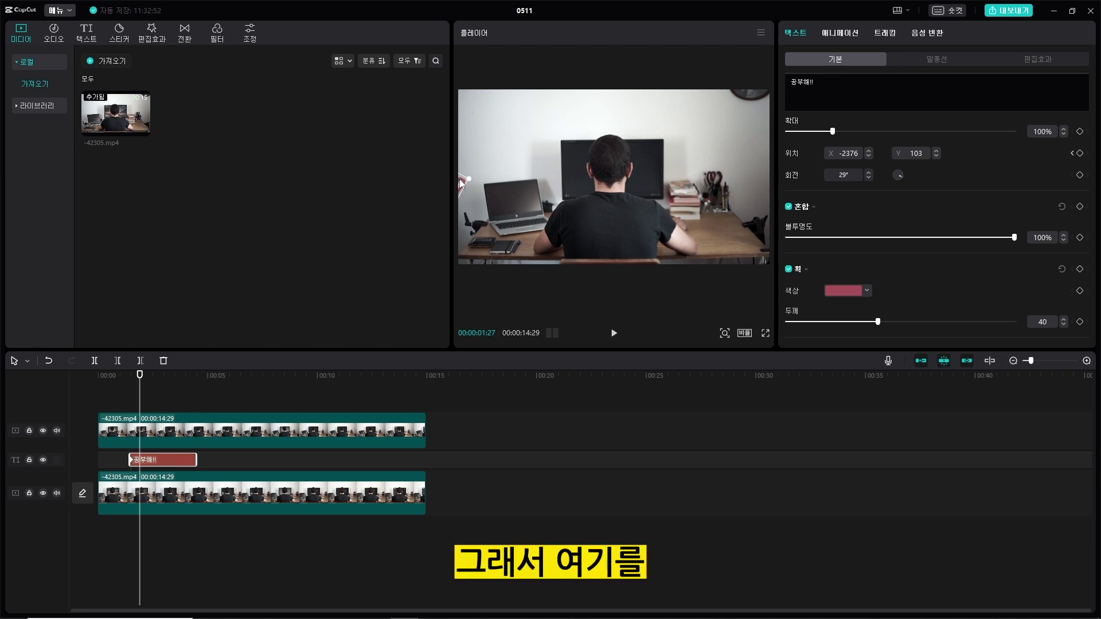
{"action": "left_click_drag", "start_coordinate": [461, 183], "coordinate": [575, 221]}
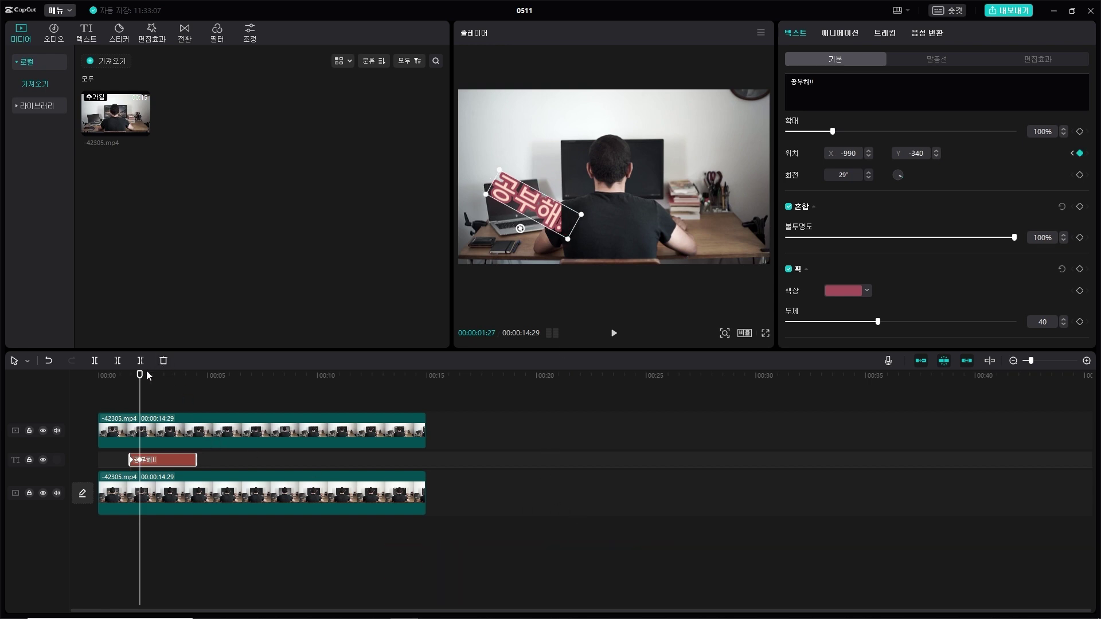
Step: Play the timeline from the start to check how the 공부해!! text slides in behind the person
{"action": "left_click_drag", "start_coordinate": [140, 377], "coordinate": [93, 386]}
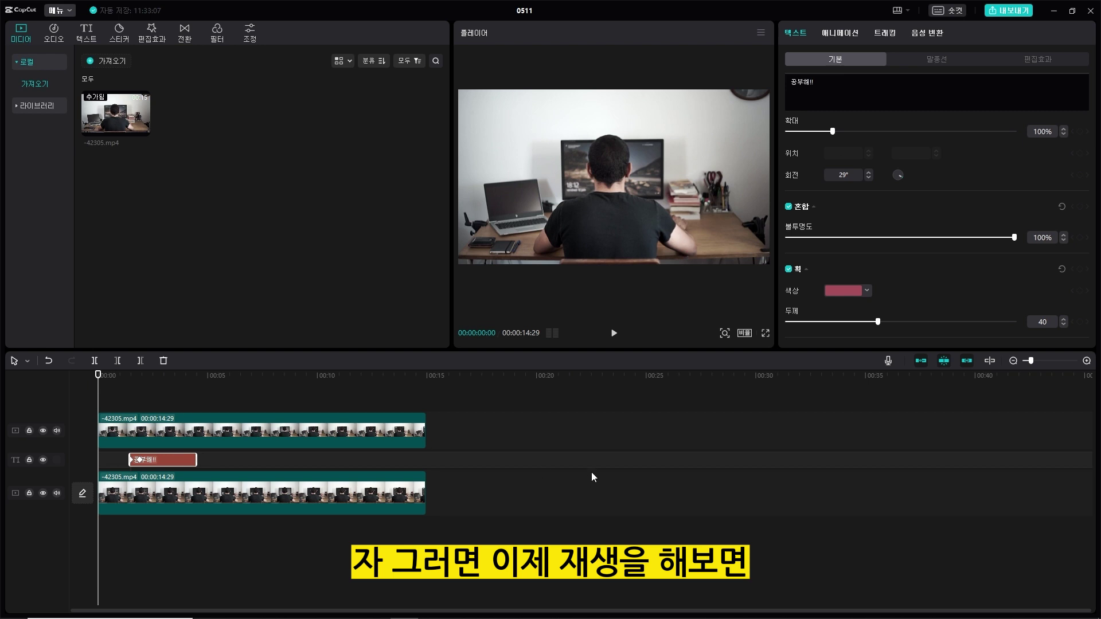
{"action": "key", "text": "space"}
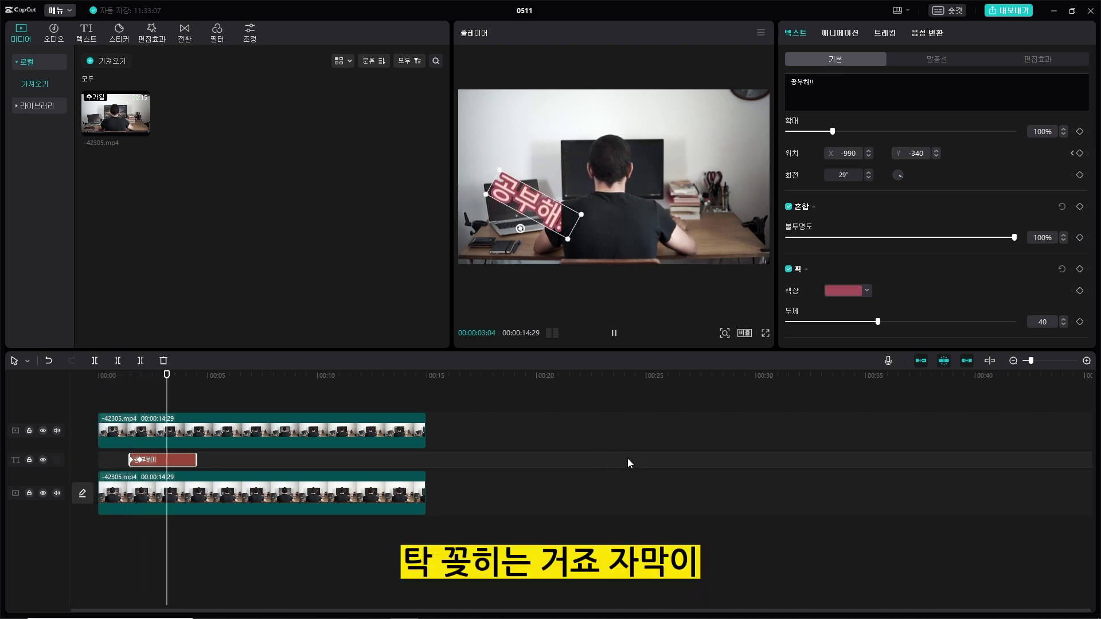
{"action": "key", "text": "space"}
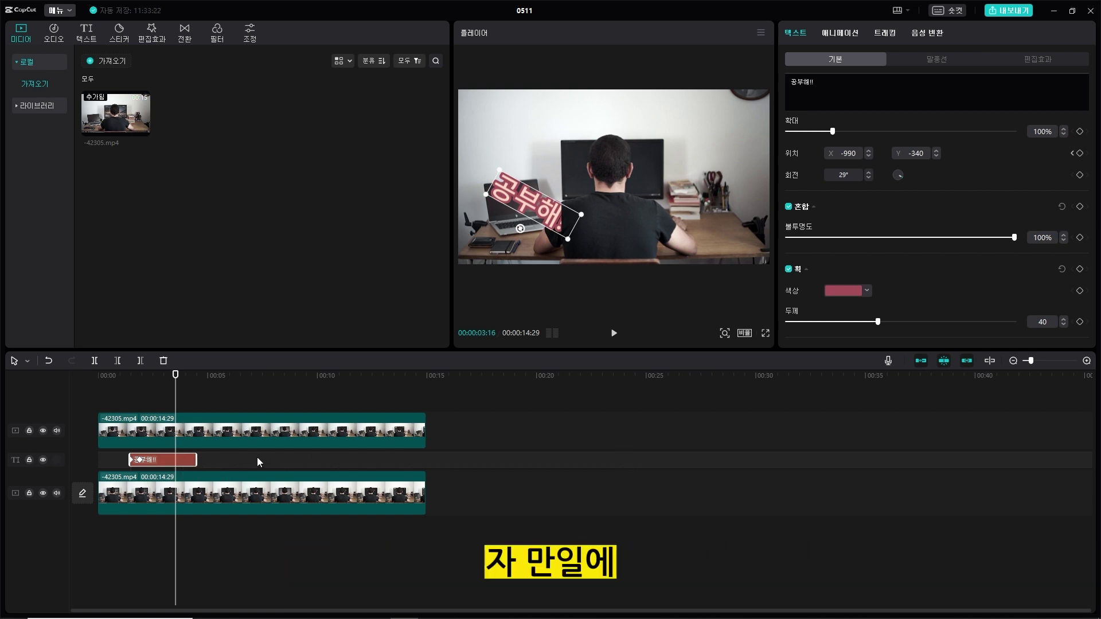
Step: Move the 공부해!! text's second position keyframe earlier, to about 00:00:01:23, and play back the faster movement
{"action": "scroll", "coordinate": [268, 475], "scroll_direction": "up", "scroll_amount": 3}
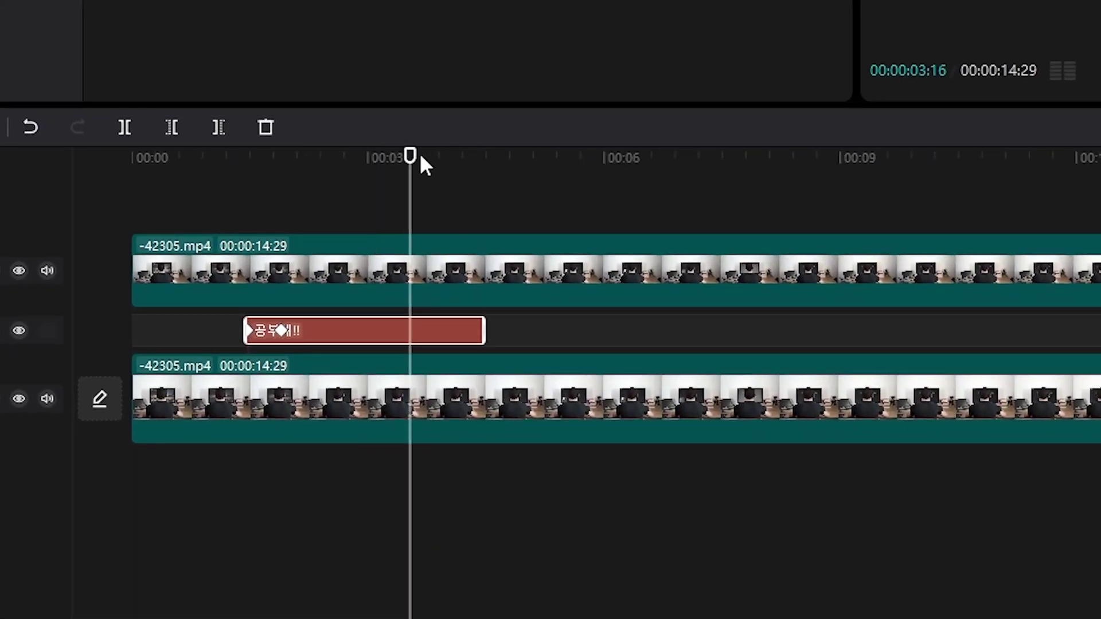
{"action": "left_click_drag", "start_coordinate": [420, 154], "coordinate": [225, 189]}
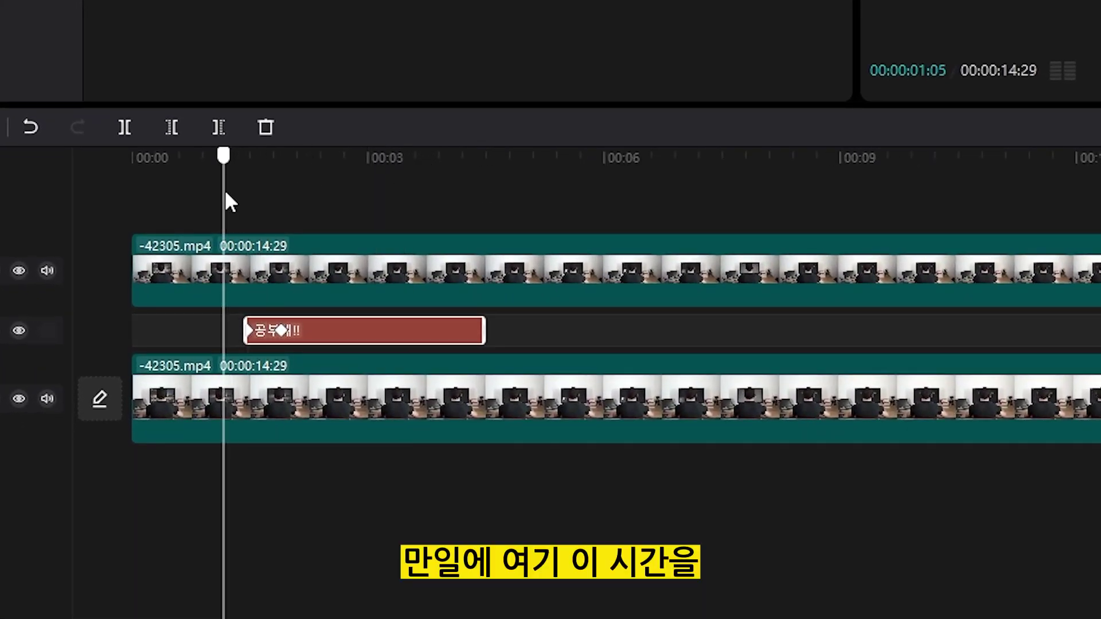
{"action": "key", "text": "space"}
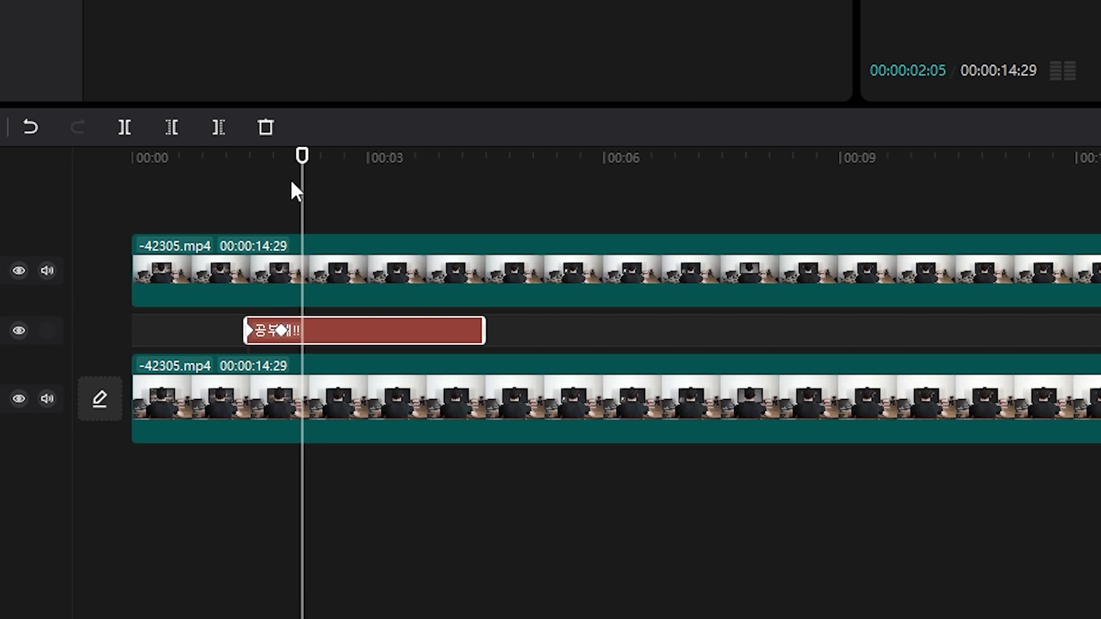
{"action": "left_click_drag", "start_coordinate": [301, 156], "coordinate": [265, 185]}
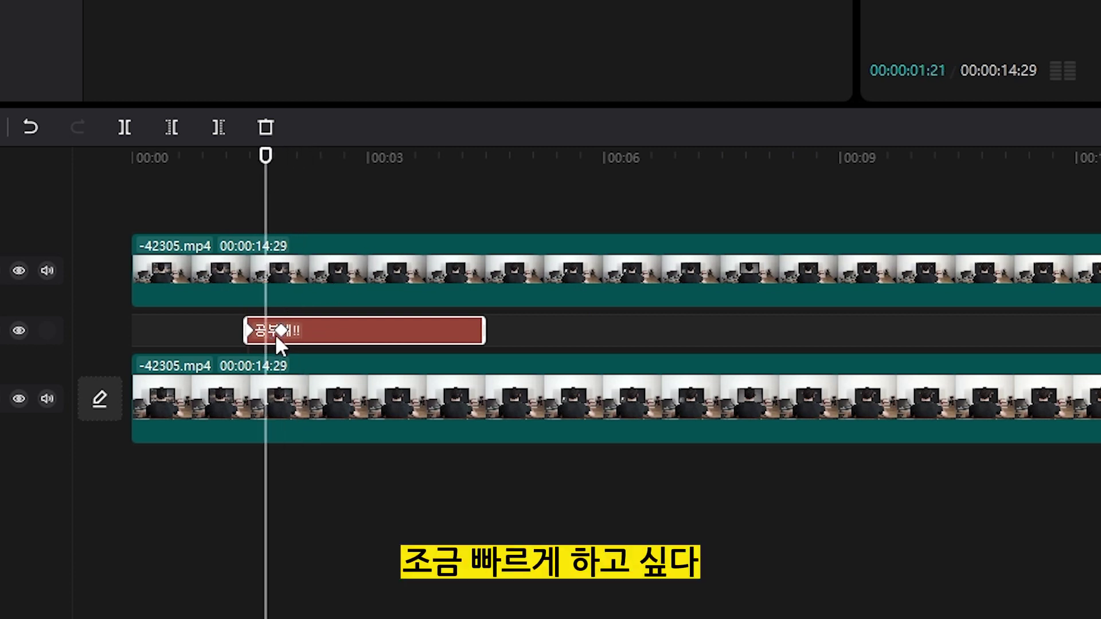
{"action": "left_click", "coordinate": [283, 331]}
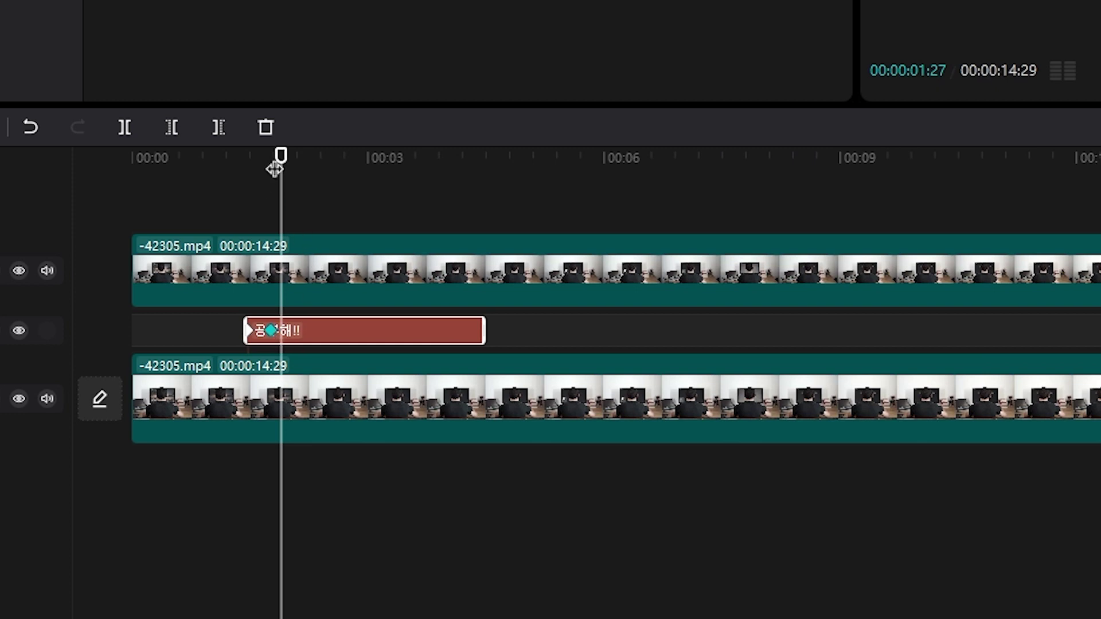
{"action": "left_click_drag", "start_coordinate": [274, 168], "coordinate": [210, 182]}
{"action": "key", "text": "space"}
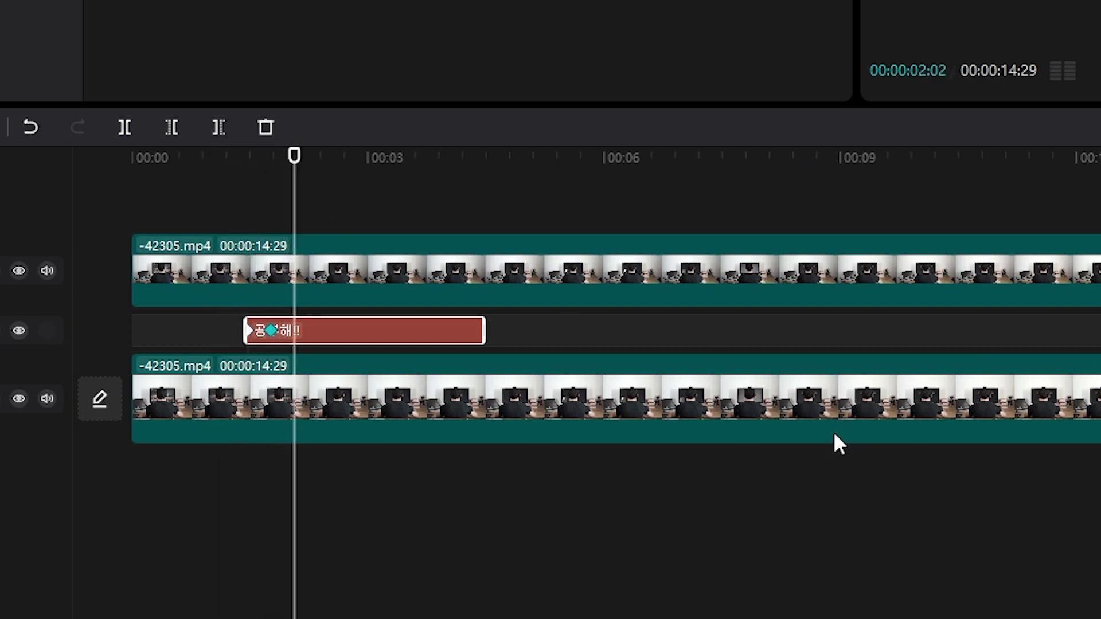
{"action": "key", "text": "space"}
Step: Move the 공부해!! text's second position keyframe out to about 00:00:02:05 and play back the slower movement
{"action": "left_click_drag", "start_coordinate": [270, 330], "coordinate": [297, 331]}
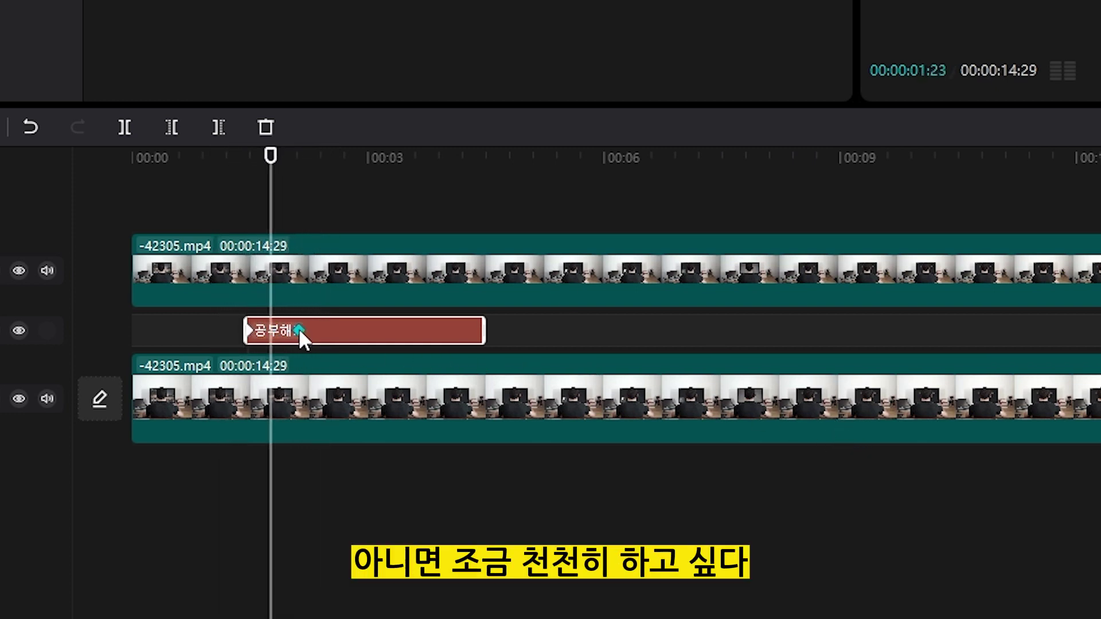
{"action": "left_click_drag", "start_coordinate": [267, 154], "coordinate": [194, 166]}
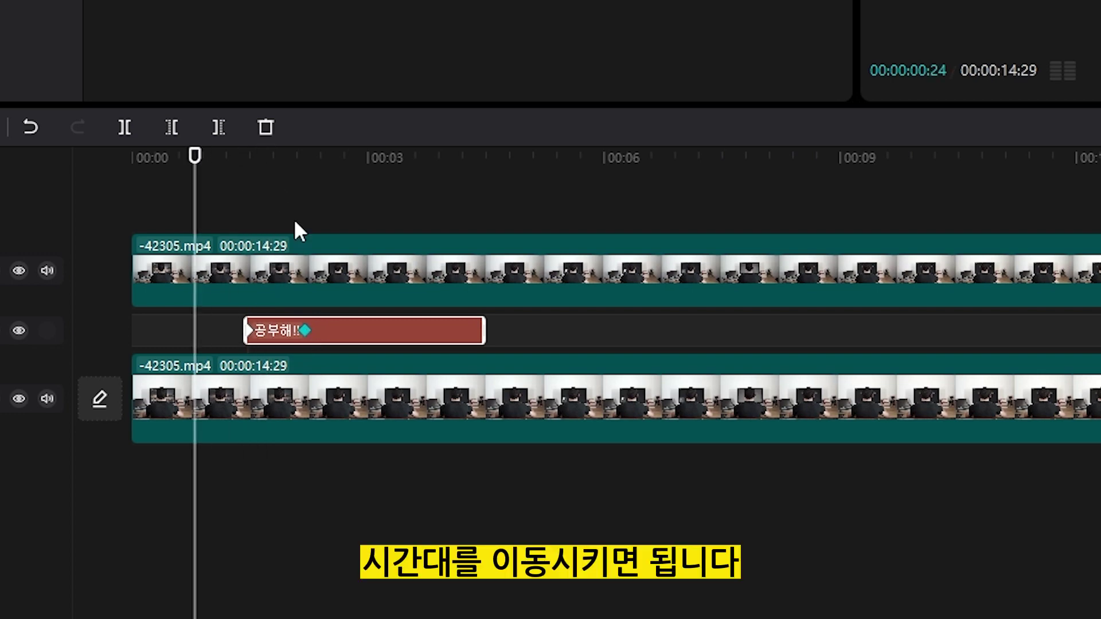
{"action": "key", "text": "space"}
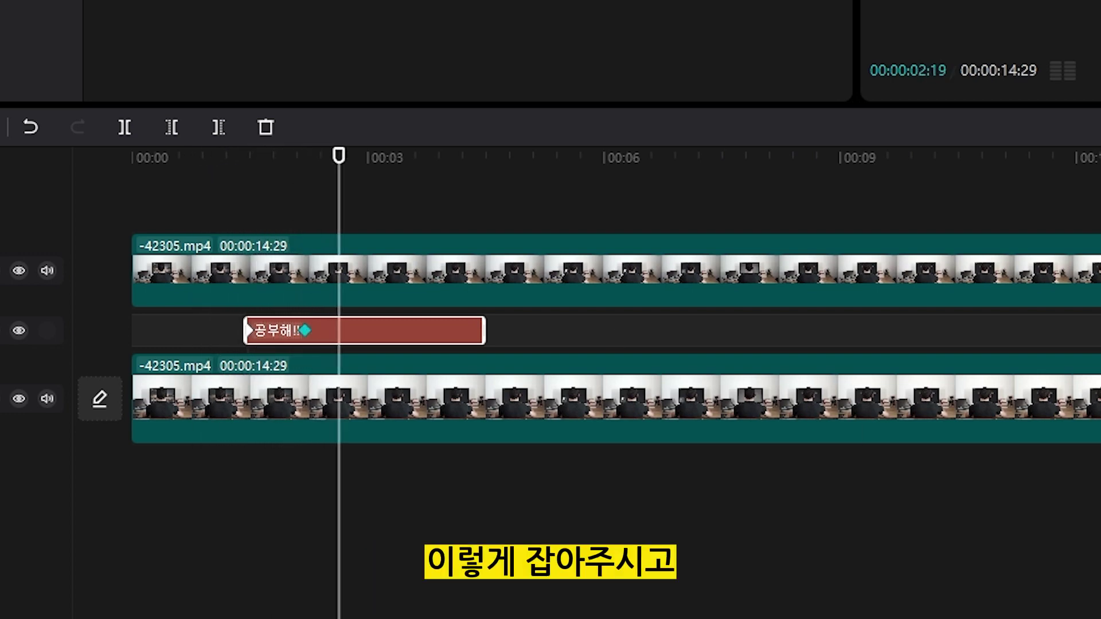
{"action": "key", "text": "space"}
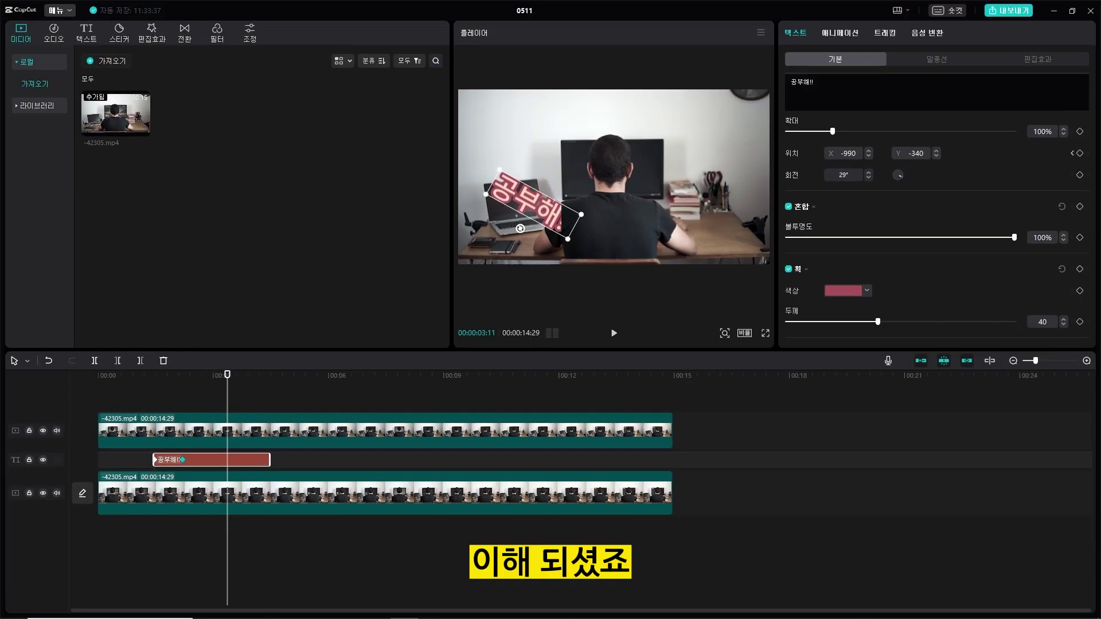
{"action": "left_click_drag", "start_coordinate": [229, 376], "coordinate": [115, 375]}
{"action": "key", "text": "space"}
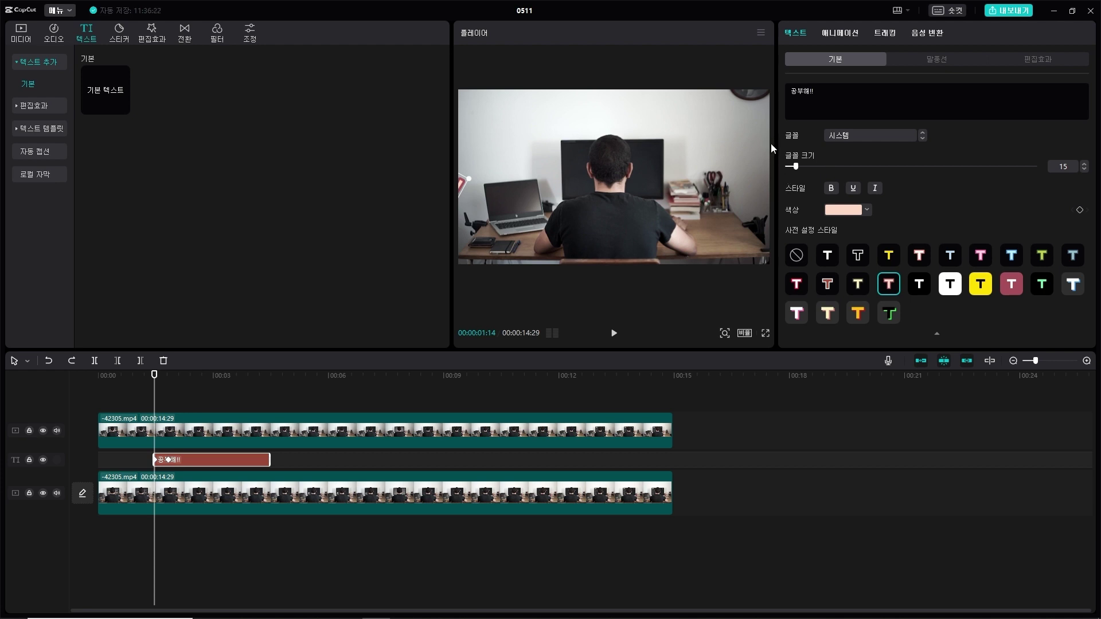
Step: Crop the upper video's right side so only a central strip with the person's head and torso remains
{"action": "left_click", "coordinate": [282, 433]}
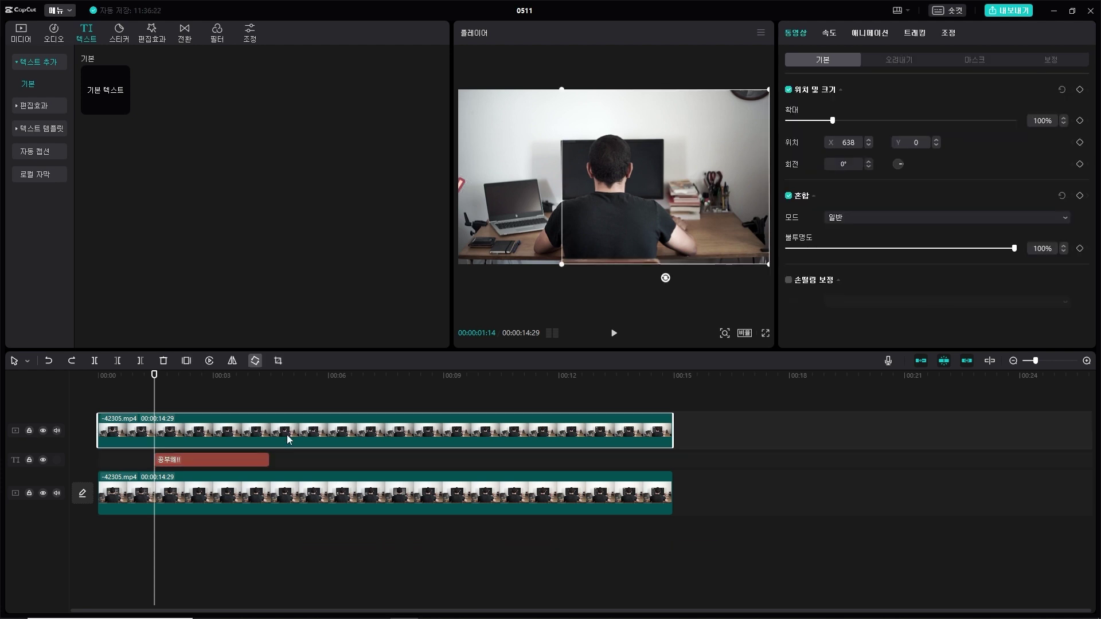
{"action": "left_click", "coordinate": [279, 362]}
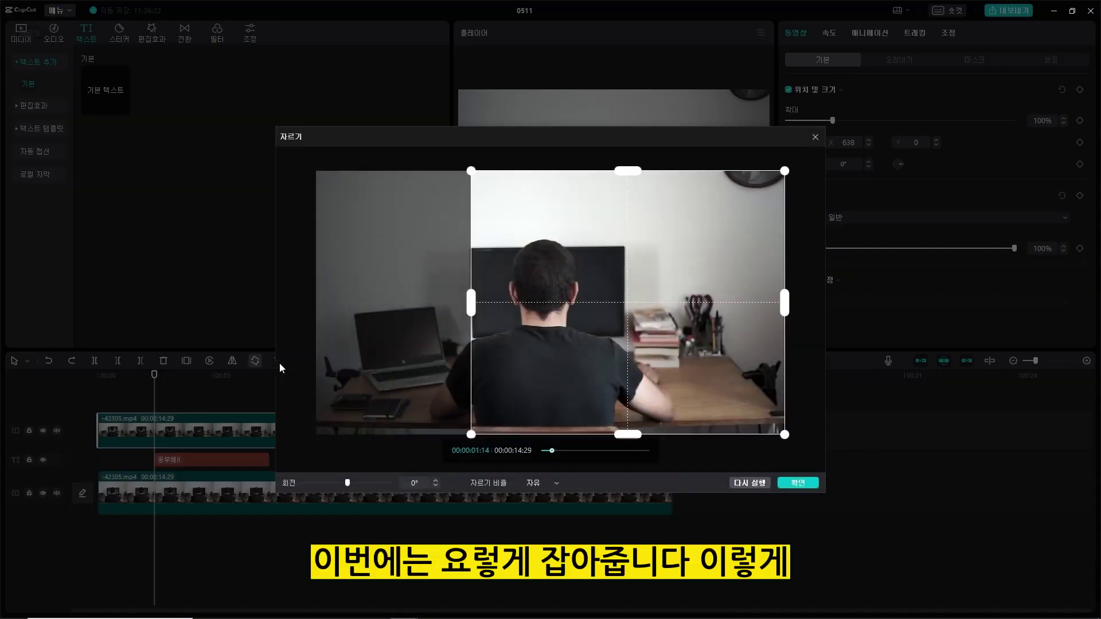
{"action": "left_click_drag", "start_coordinate": [786, 306], "coordinate": [615, 337]}
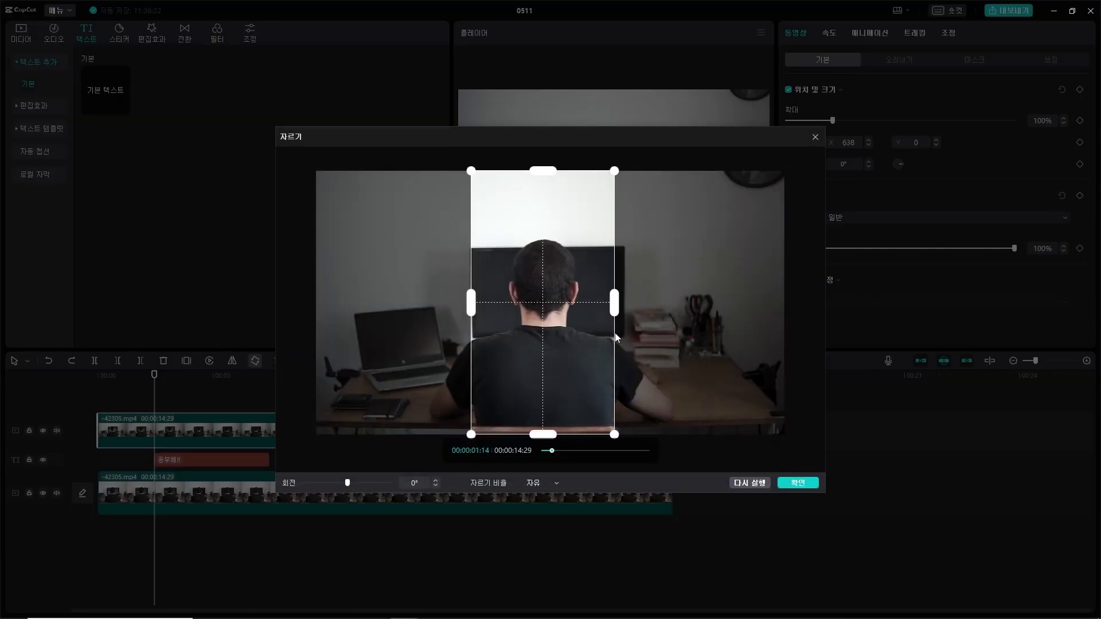
{"action": "left_click", "coordinate": [808, 485]}
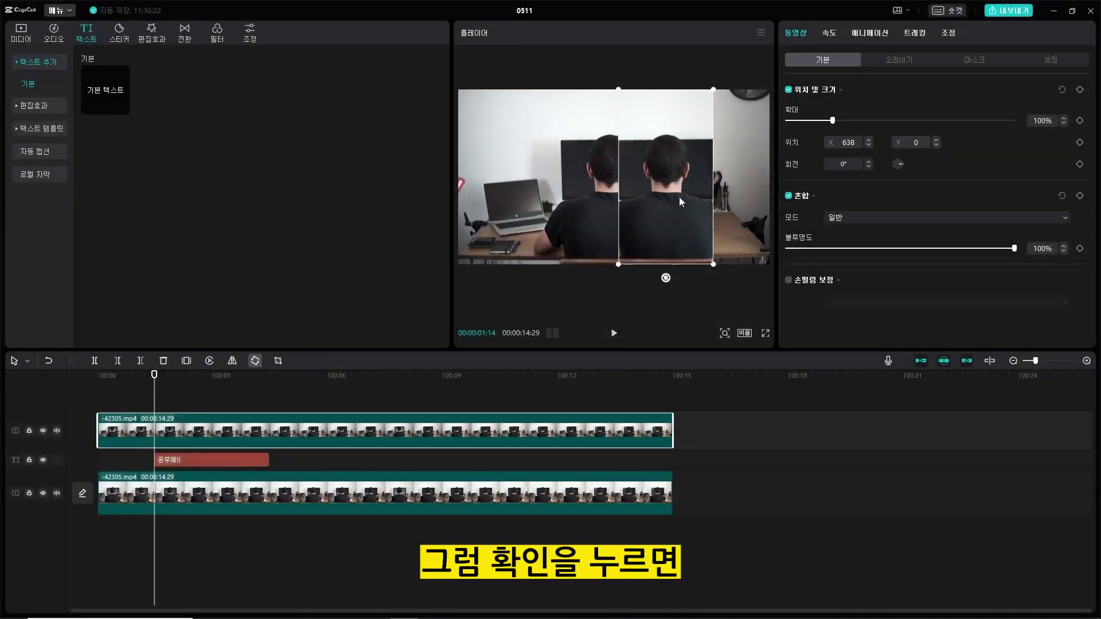
Step: Move the cropped upper video to X 0, Y 0 so it lines up with the person in the lower video
{"action": "left_click_drag", "start_coordinate": [679, 197], "coordinate": [625, 196]}
{"action": "left_click", "coordinate": [697, 288]}
{"action": "left_click", "coordinate": [628, 230]}
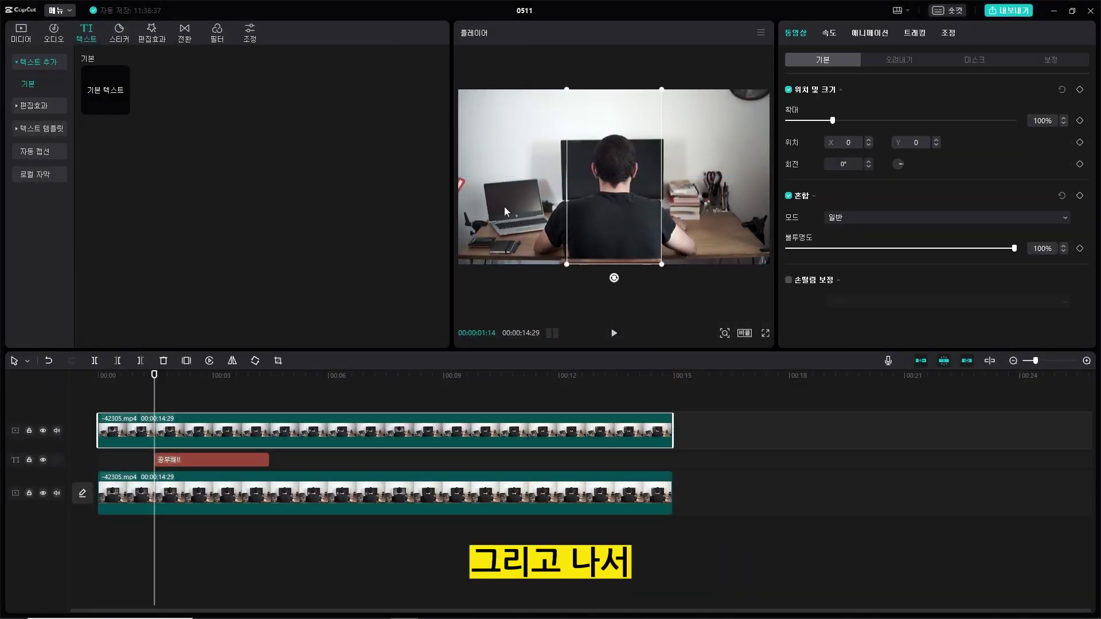
Step: Add a default text clip at 00:00:01:14 between the upper video and the 공부해!! clip, and change its text to 재밌니??
{"action": "mouse_move", "coordinate": [105, 97]}
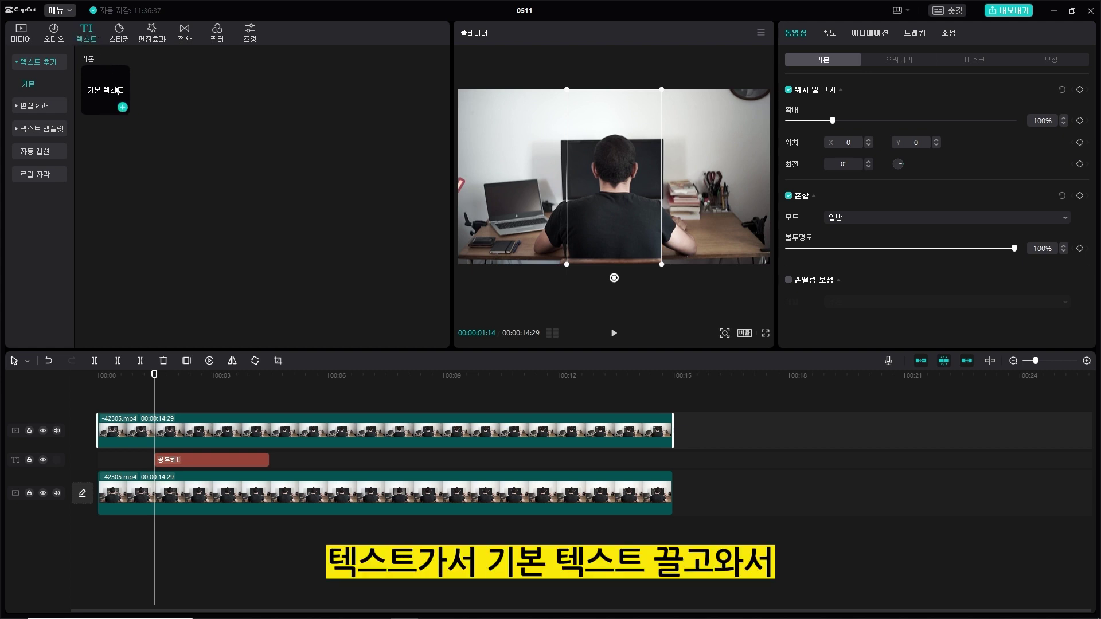
{"action": "mouse_move", "coordinate": [116, 90]}
{"action": "left_mouse_down"}
{"action": "mouse_move", "coordinate": [151, 112]}
{"action": "mouse_move", "coordinate": [190, 234]}
{"action": "mouse_move", "coordinate": [205, 384]}
{"action": "mouse_move", "coordinate": [152, 451]}
{"action": "mouse_move", "coordinate": [158, 457]}
{"action": "left_mouse_up"}
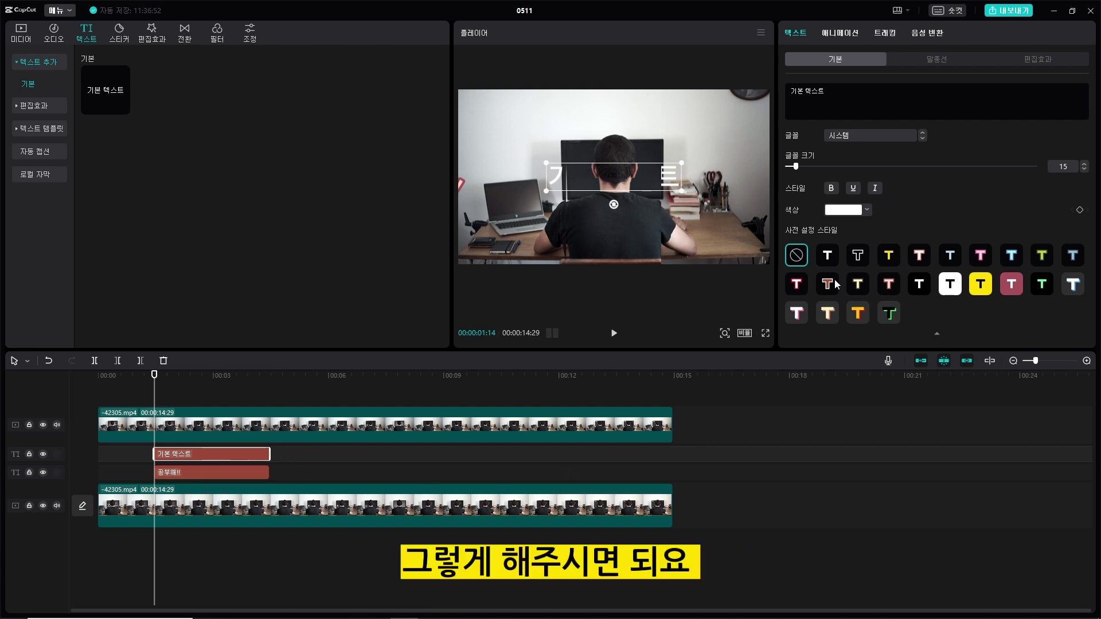
{"action": "left_click", "coordinate": [808, 93]}
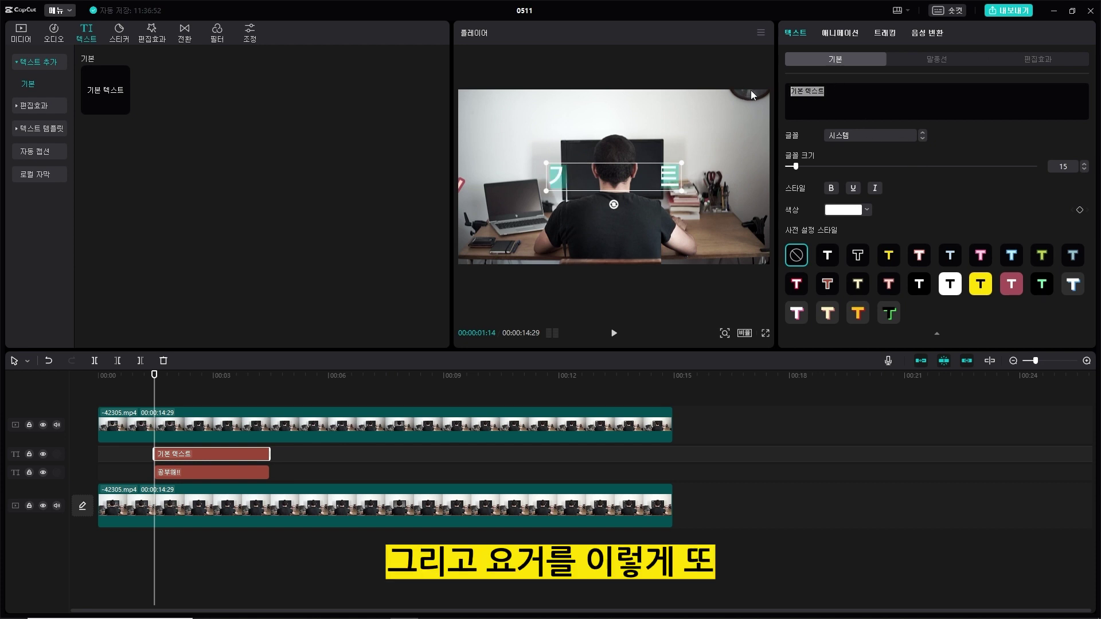
{"action": "key", "text": "BackSpace"}
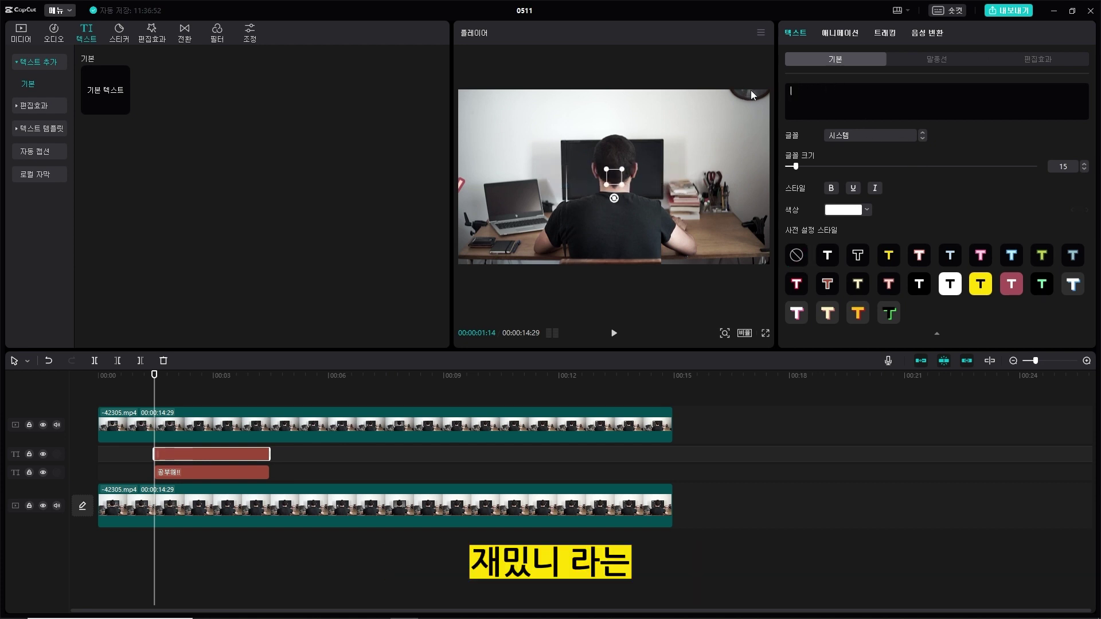
{"action": "type", "text": "재밌니??"}
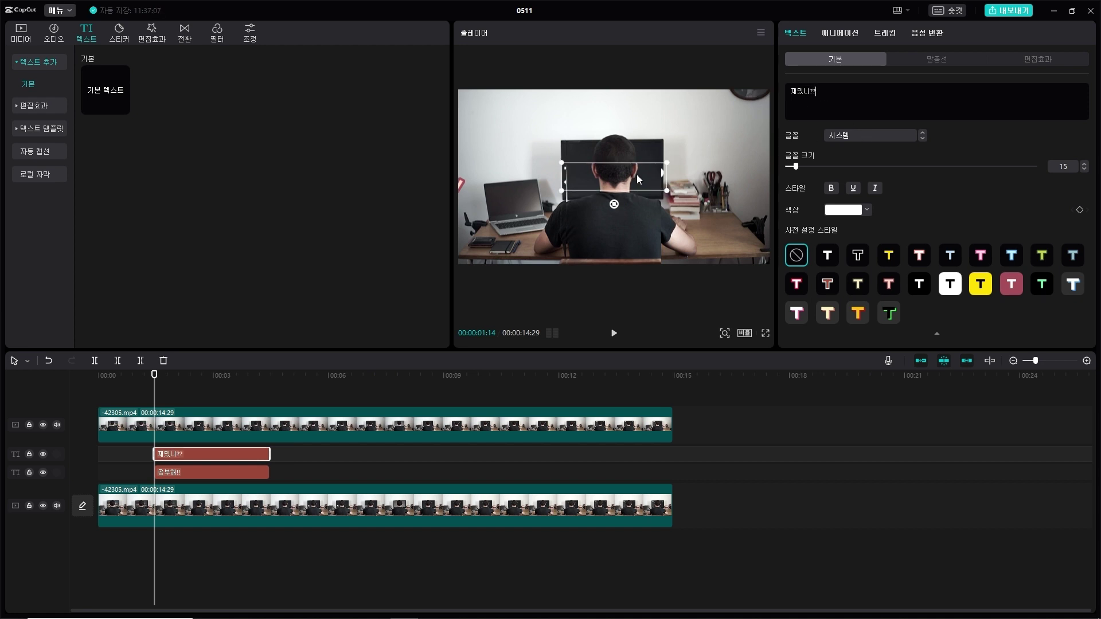
Step: Place the 재밌니?? text beside the person over the books, rotated to about -385°, with the light pink, dark red-outlined preset style
{"action": "left_click", "coordinate": [664, 177]}
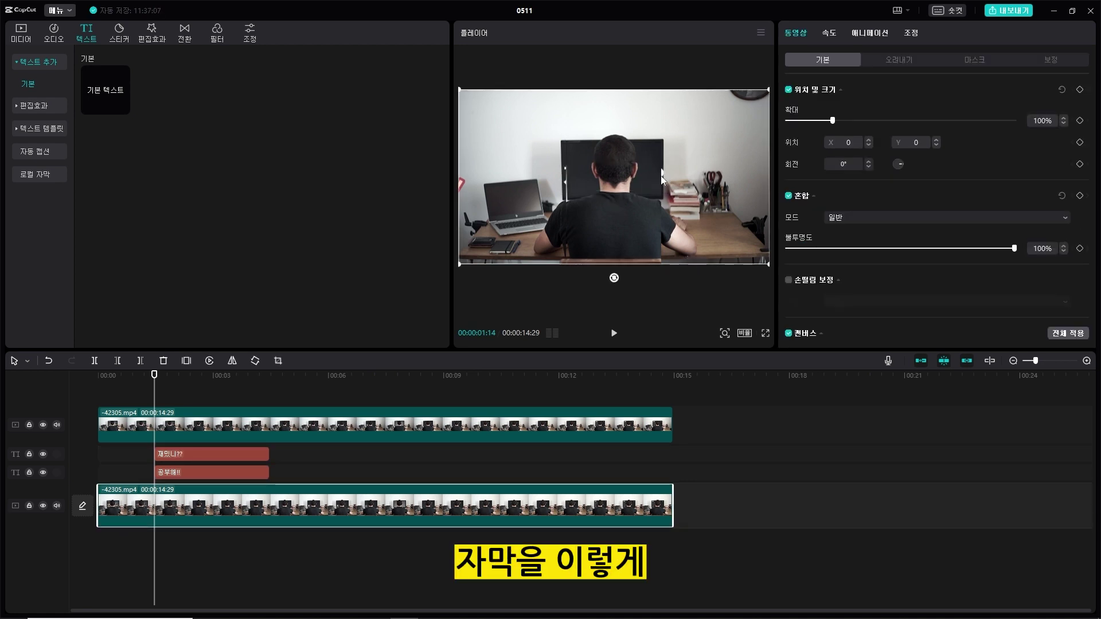
{"action": "left_click", "coordinate": [660, 176]}
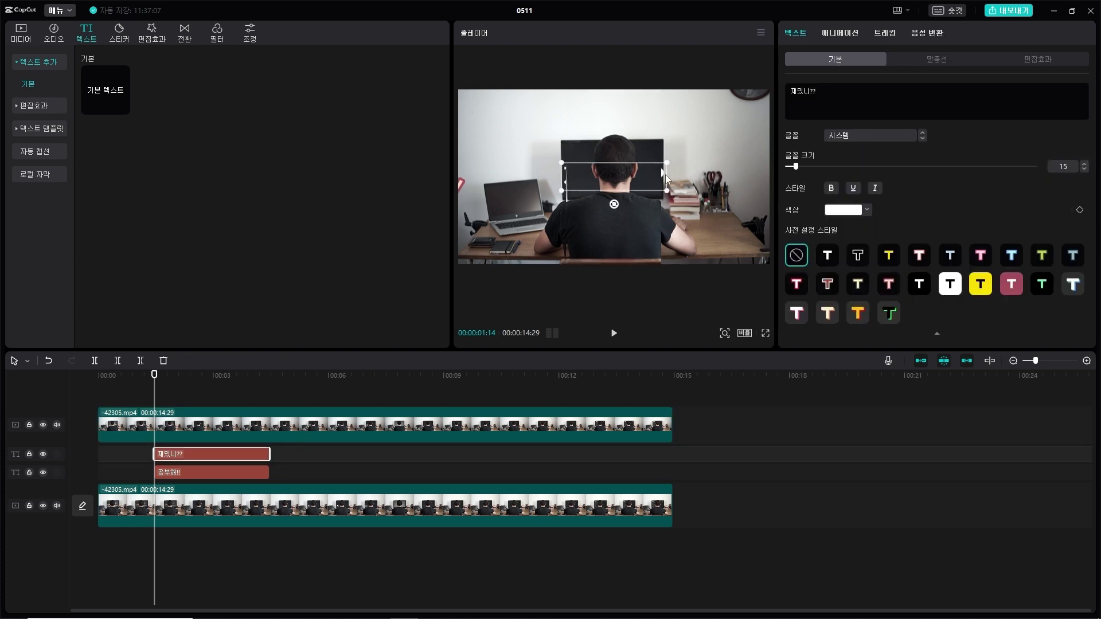
{"action": "left_click_drag", "start_coordinate": [662, 174], "coordinate": [762, 173]}
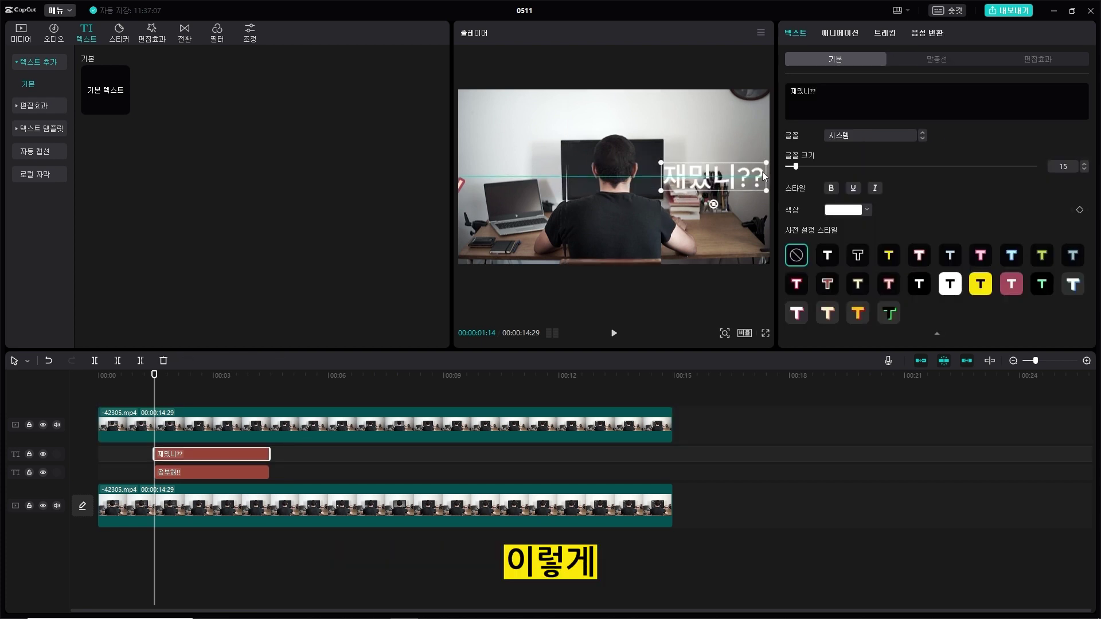
{"action": "left_click", "coordinate": [892, 281]}
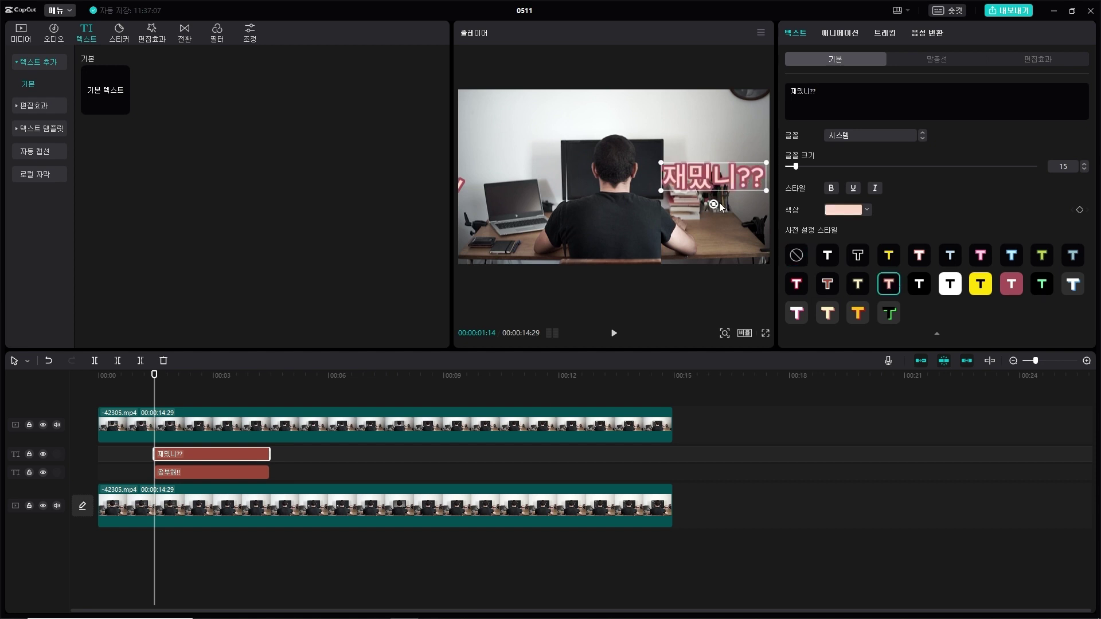
{"action": "mouse_move", "coordinate": [714, 204]}
{"action": "left_mouse_down"}
{"action": "mouse_move", "coordinate": [716, 183]}
{"action": "mouse_move", "coordinate": [725, 192]}
{"action": "mouse_move", "coordinate": [730, 181]}
{"action": "mouse_move", "coordinate": [699, 205]}
{"action": "left_mouse_up"}
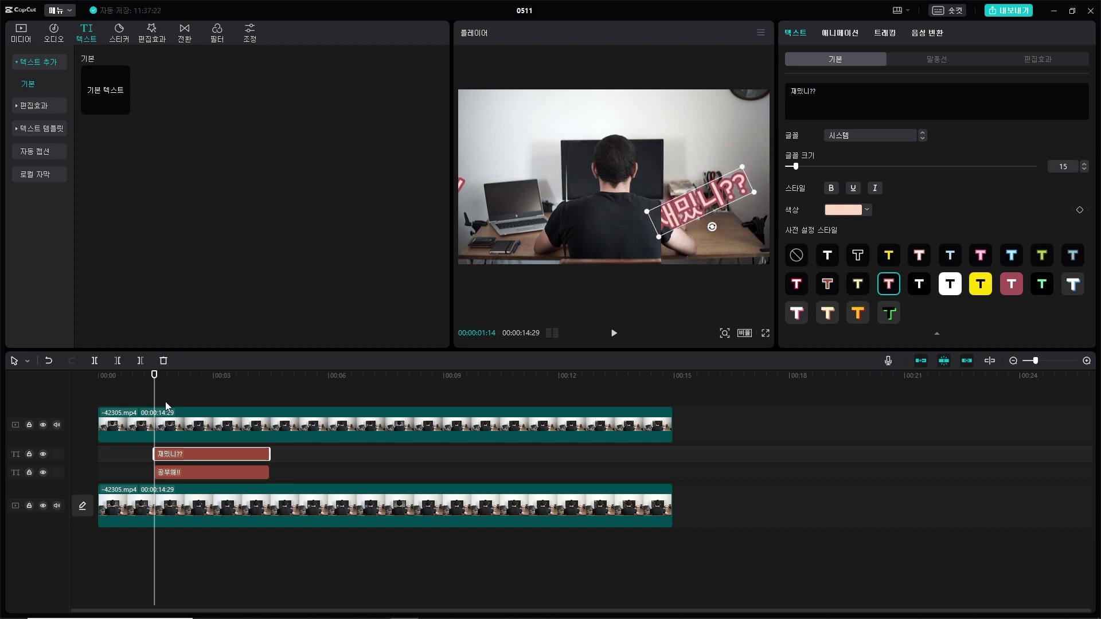
Step: Move the 재밌니?? text past the frame's right edge, to about X 2419, Y 170, and add a position keyframe at 00:00:01:26
{"action": "left_click_drag", "start_coordinate": [153, 376], "coordinate": [169, 375]}
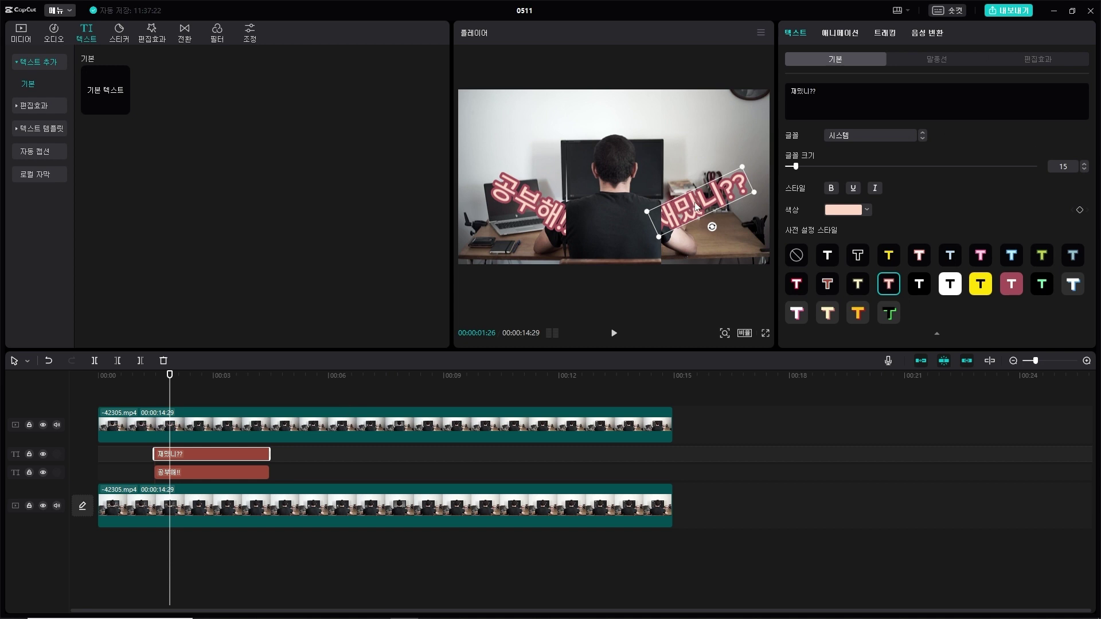
{"action": "left_click_drag", "start_coordinate": [696, 205], "coordinate": [804, 163]}
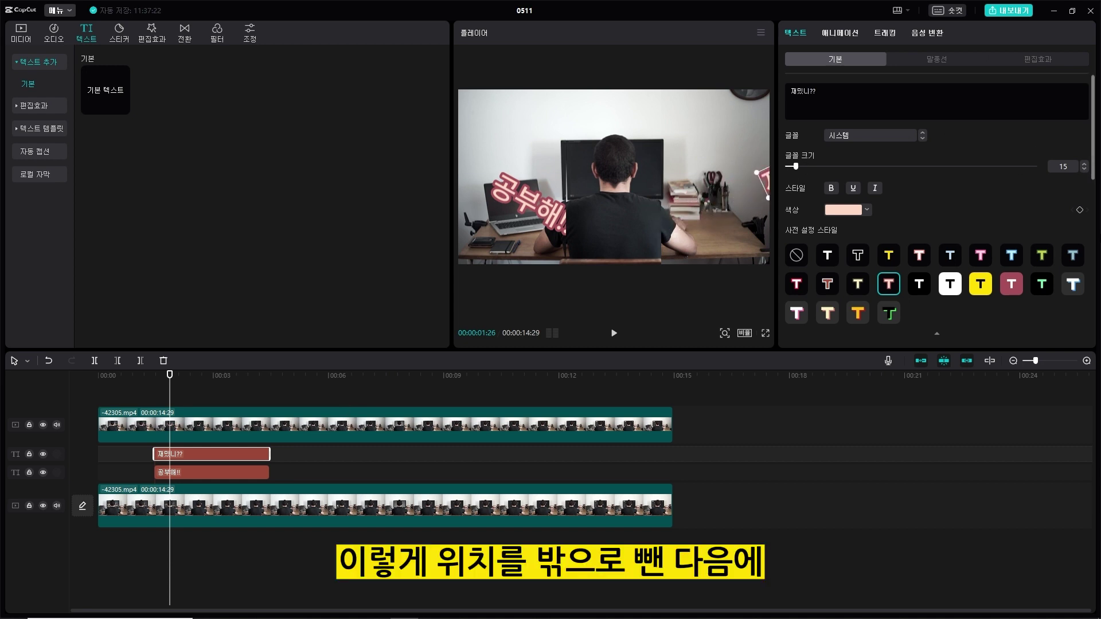
{"action": "scroll", "coordinate": [1050, 235], "scroll_direction": "down", "scroll_amount": 3}
{"action": "scroll", "coordinate": [1042, 230], "scroll_direction": "down", "scroll_amount": 1}
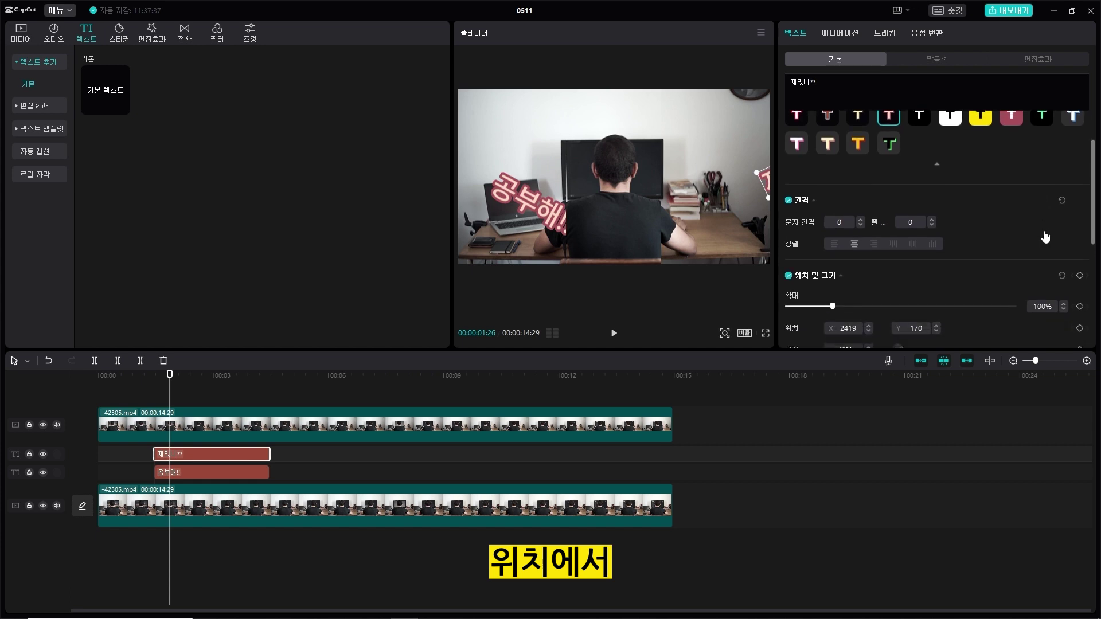
{"action": "left_click", "coordinate": [1080, 327]}
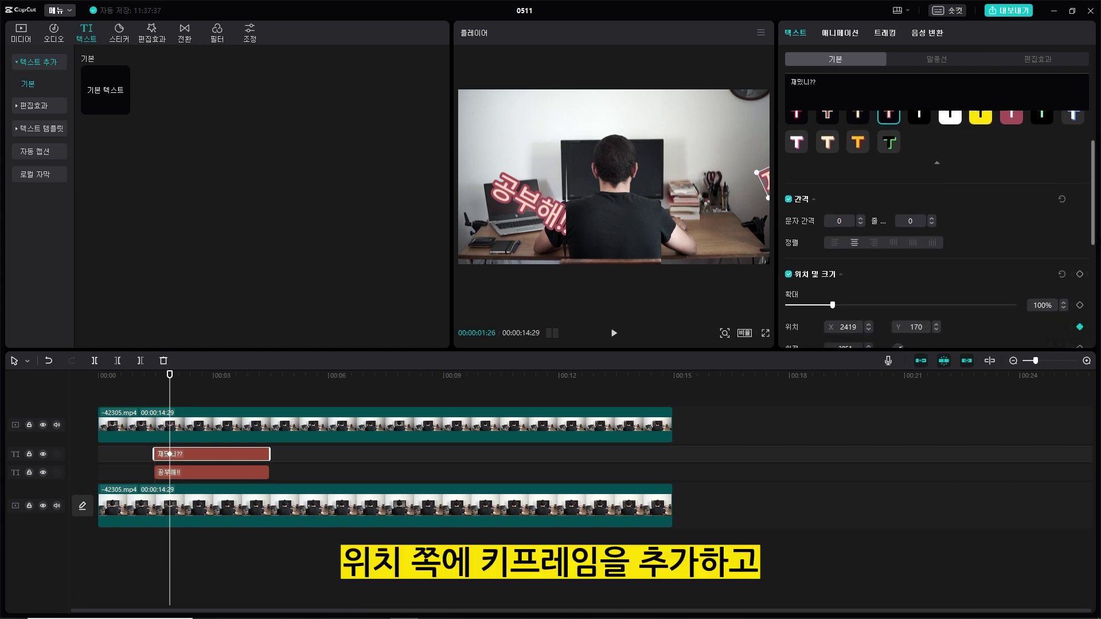
{"action": "scroll", "coordinate": [1095, 229], "scroll_direction": "down", "scroll_amount": 2}
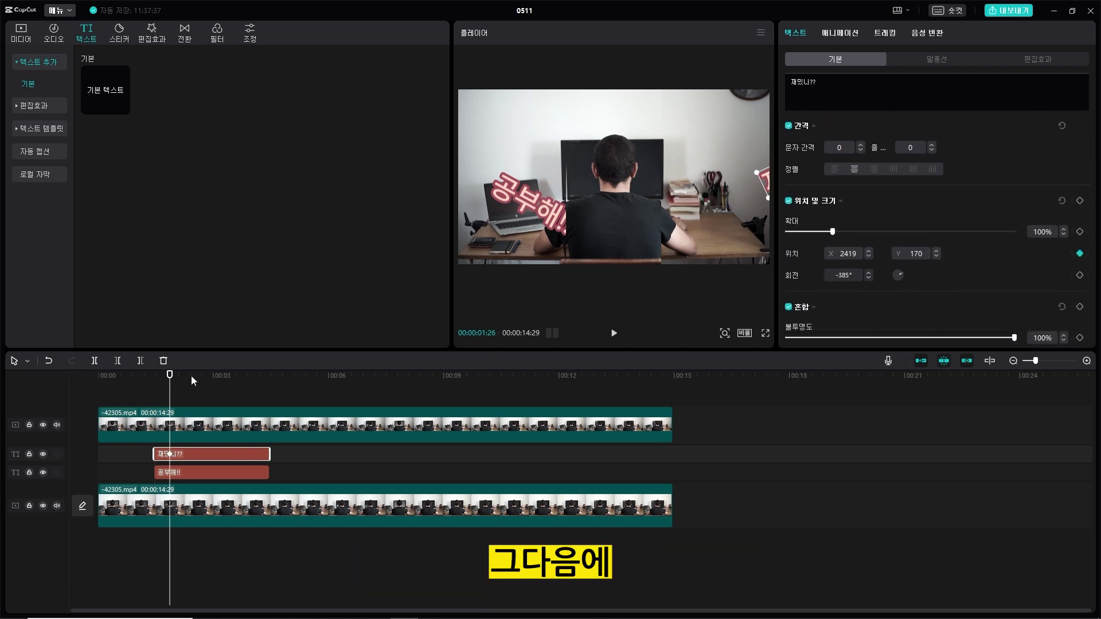
Step: At 00:00:02:04, move the 재밌니?? text back into the frame beside the person over the books as its end position keyframe
{"action": "left_click_drag", "start_coordinate": [170, 376], "coordinate": [179, 379]}
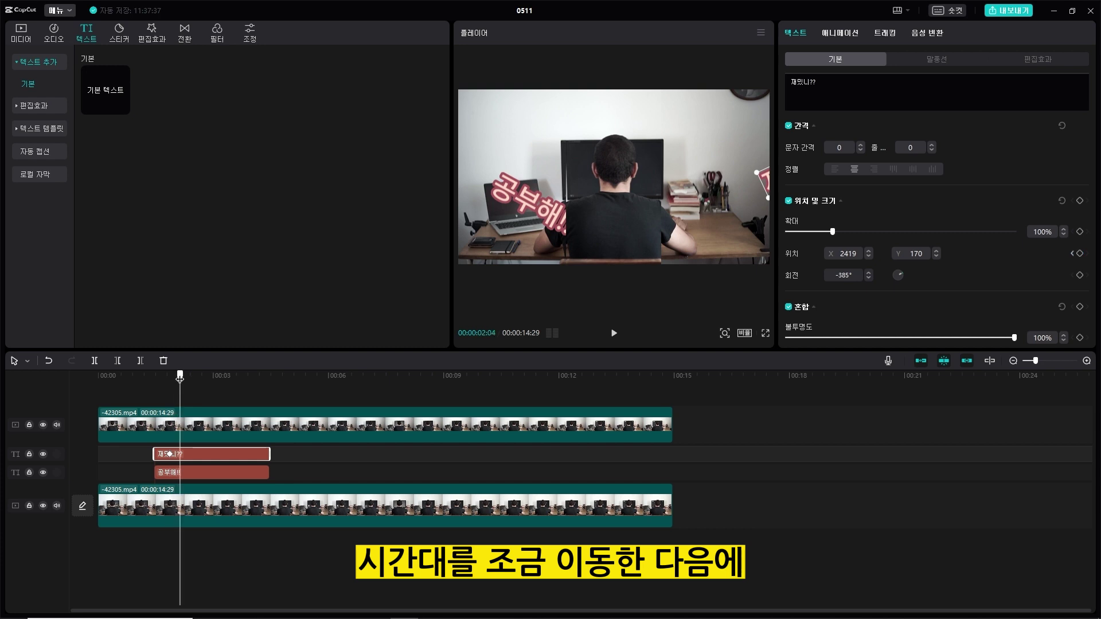
{"action": "left_click_drag", "start_coordinate": [762, 186], "coordinate": [655, 225]}
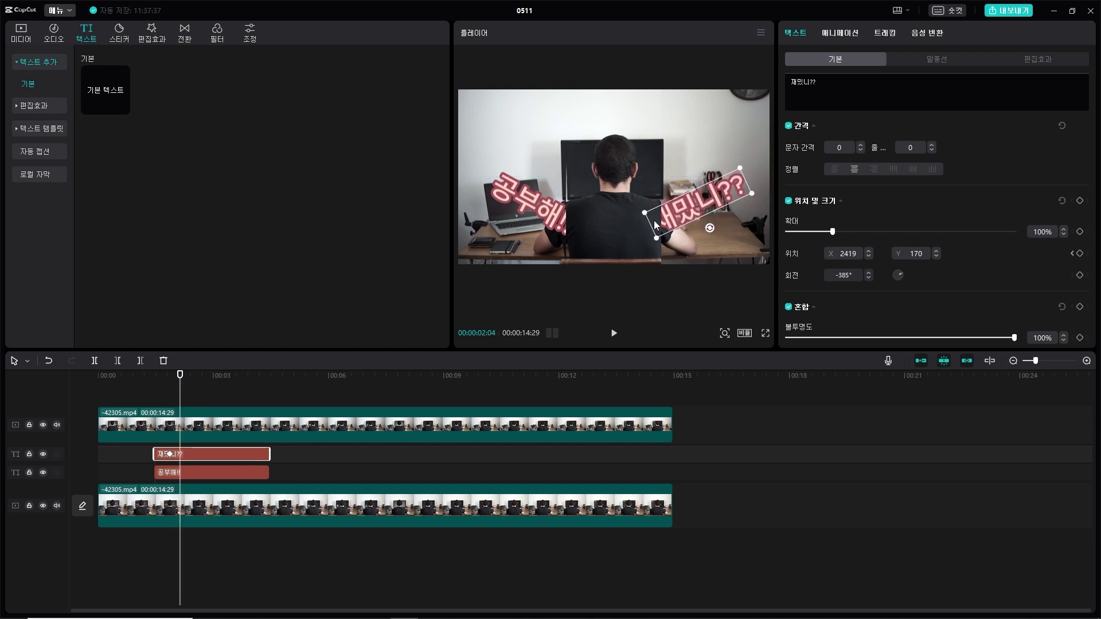
Step: Play the video from the start to review both texts sliding in behind the person
{"action": "left_click", "coordinate": [138, 376]}
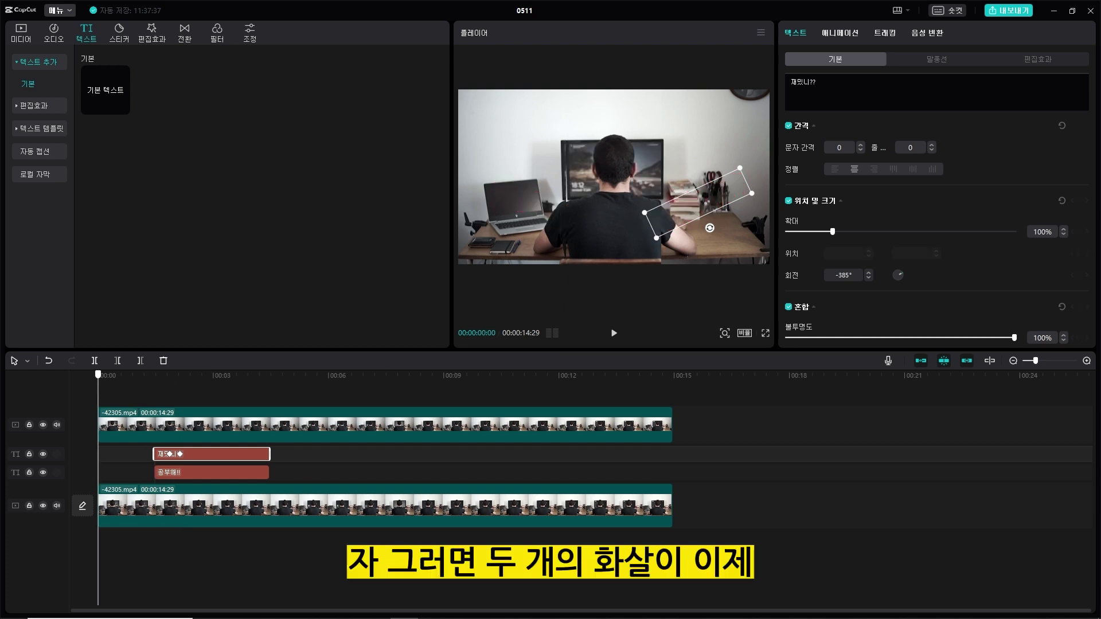
{"action": "left_click", "coordinate": [851, 425]}
{"action": "key", "text": "space"}
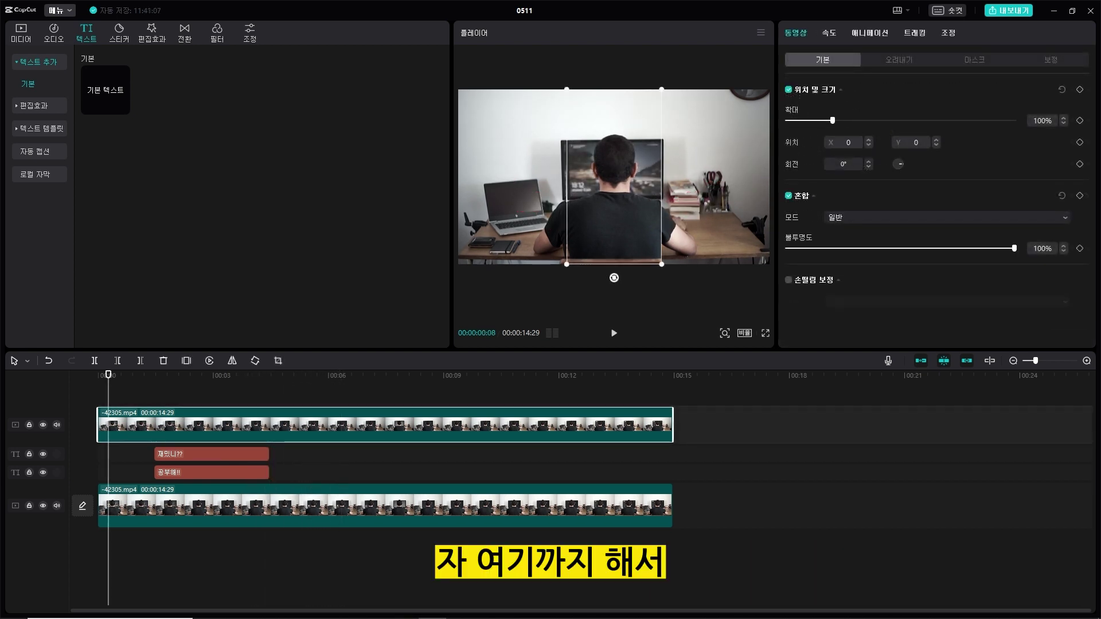
{"action": "left_click", "coordinate": [612, 333]}
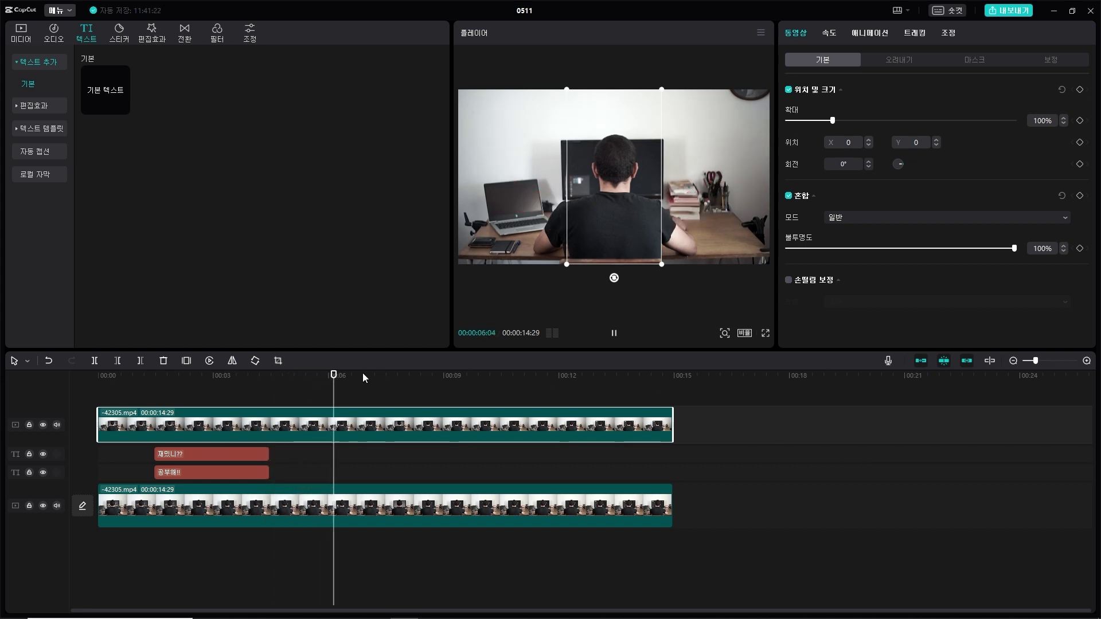
Step: At 00:00:02:22, review the layer order by selecting the lower video, the 공부해!! text and the upper video in turn
{"action": "left_click_drag", "start_coordinate": [332, 391], "coordinate": [203, 400]}
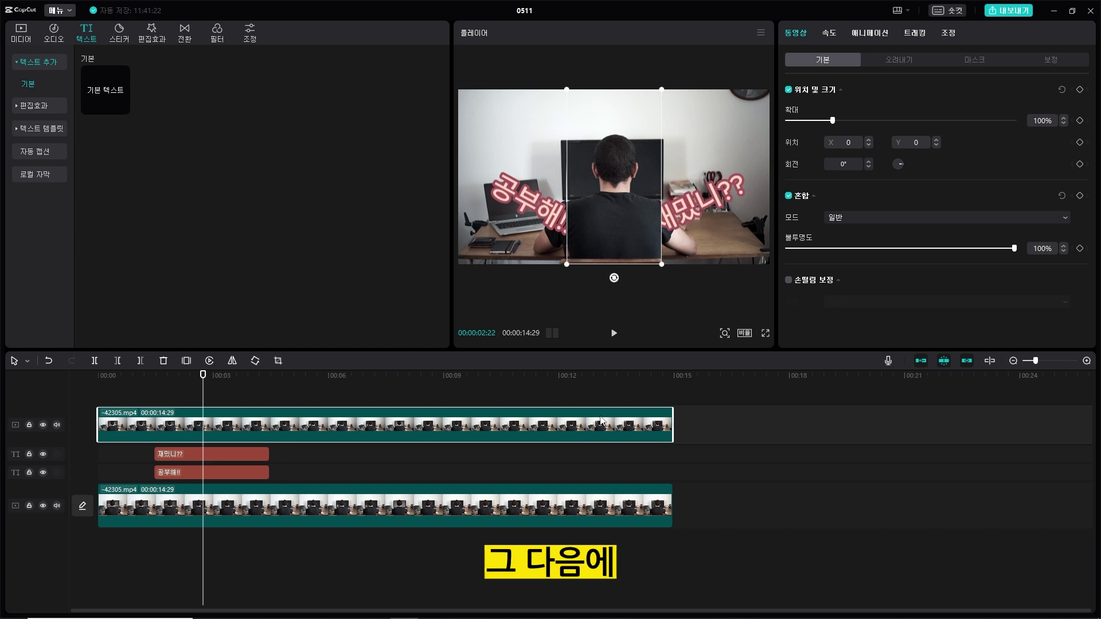
{"action": "left_click", "coordinate": [224, 510]}
{"action": "left_click", "coordinate": [240, 473]}
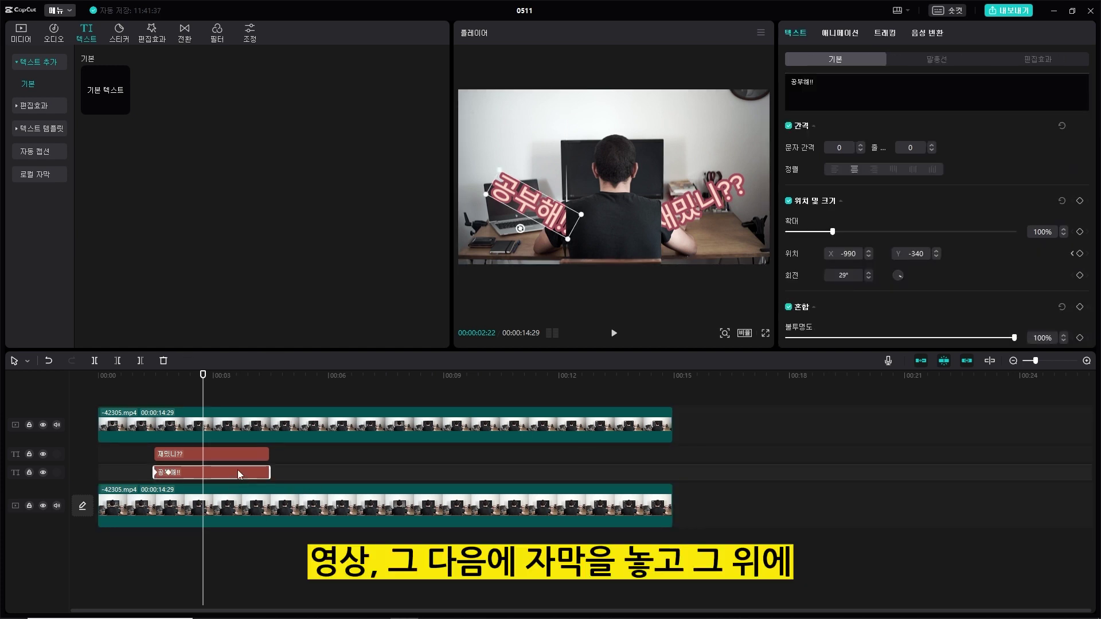
{"action": "left_click", "coordinate": [261, 429]}
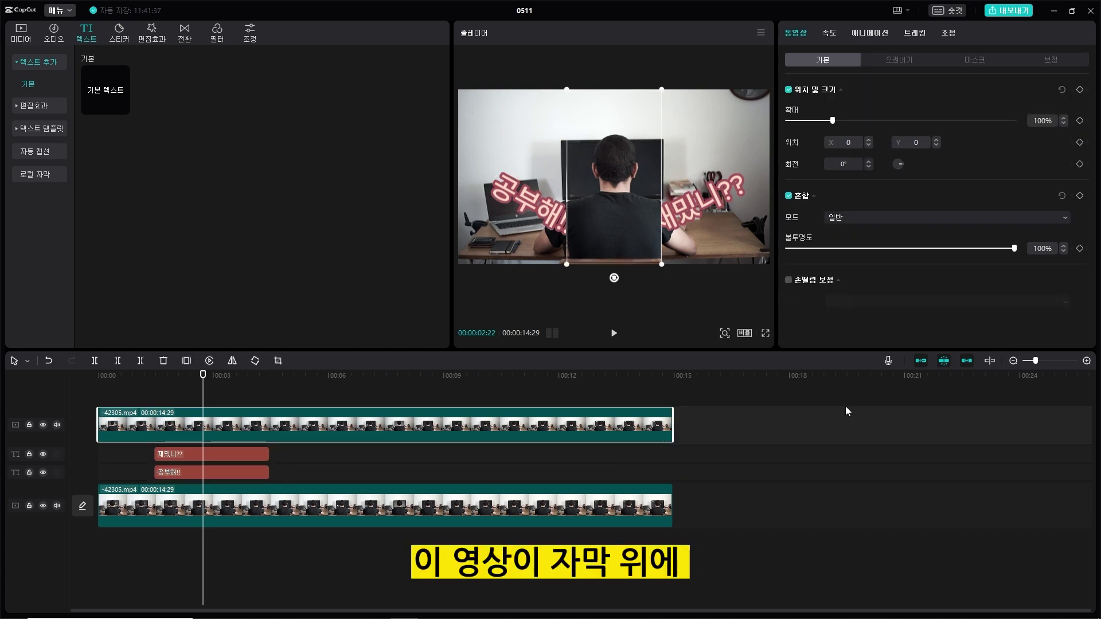
Step: With no clip selected, check the free layer option (자유 레이어) in the project settings and save them
{"action": "left_click", "coordinate": [805, 421]}
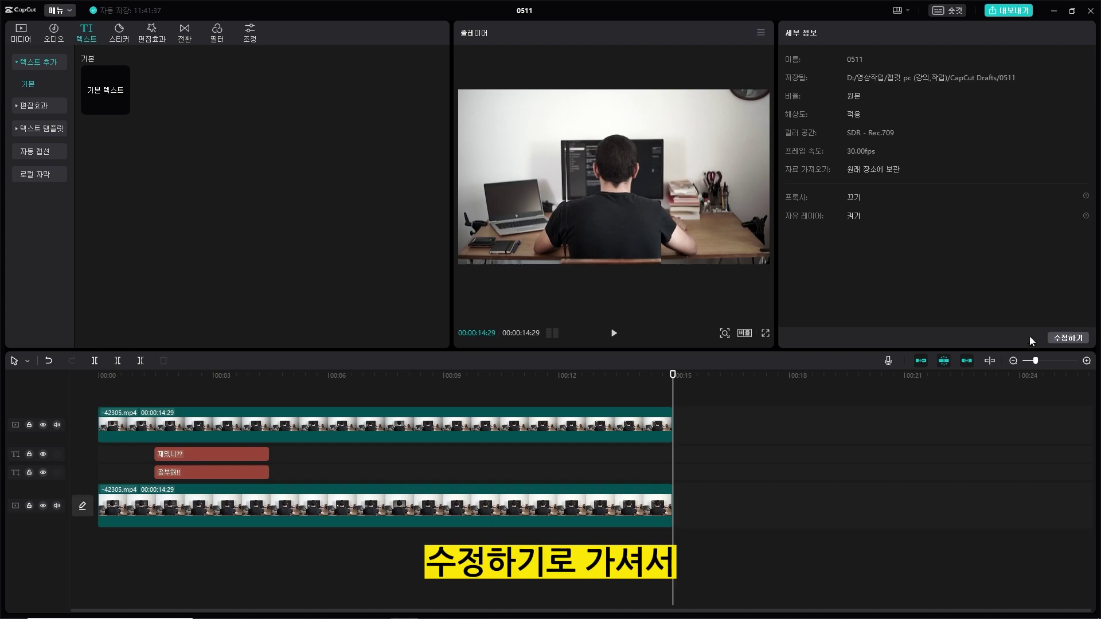
{"action": "left_click", "coordinate": [1074, 339]}
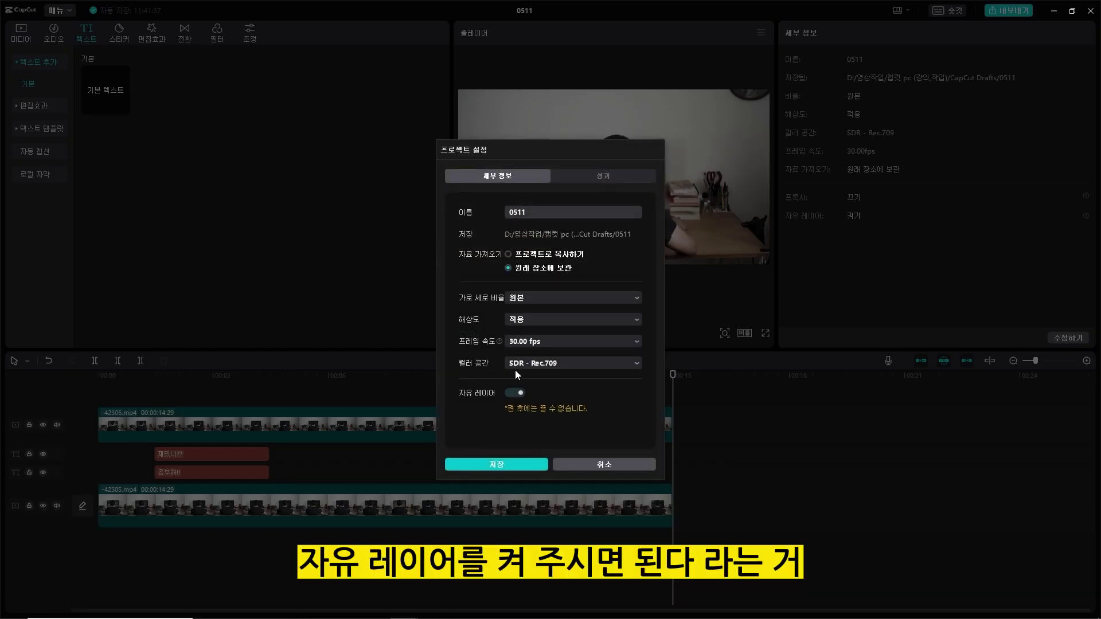
{"action": "left_click", "coordinate": [512, 465]}
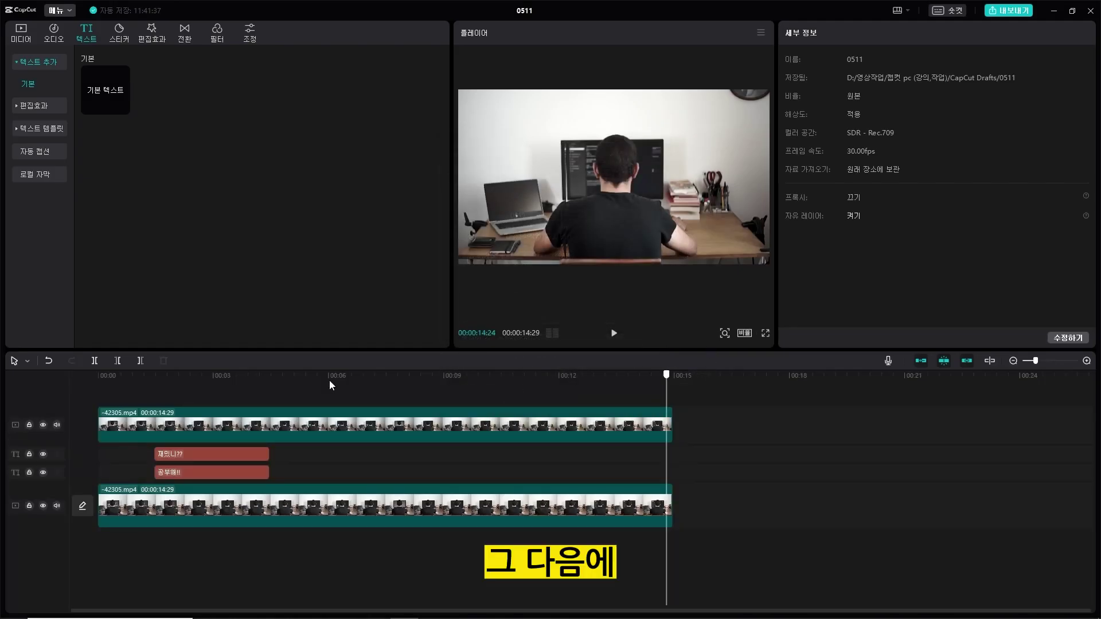
Step: Check the upper video's crop around the person at 00:00:01:18, confirm it, and play the text slide-in
{"action": "left_click", "coordinate": [155, 379]}
{"action": "left_click", "coordinate": [158, 410]}
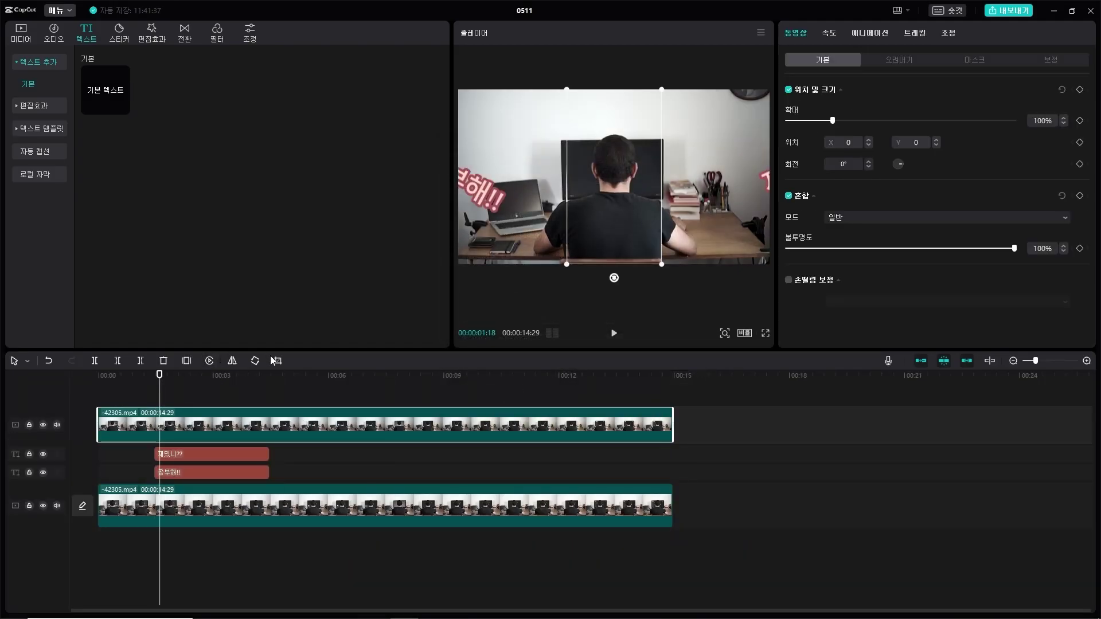
{"action": "left_click", "coordinate": [279, 360]}
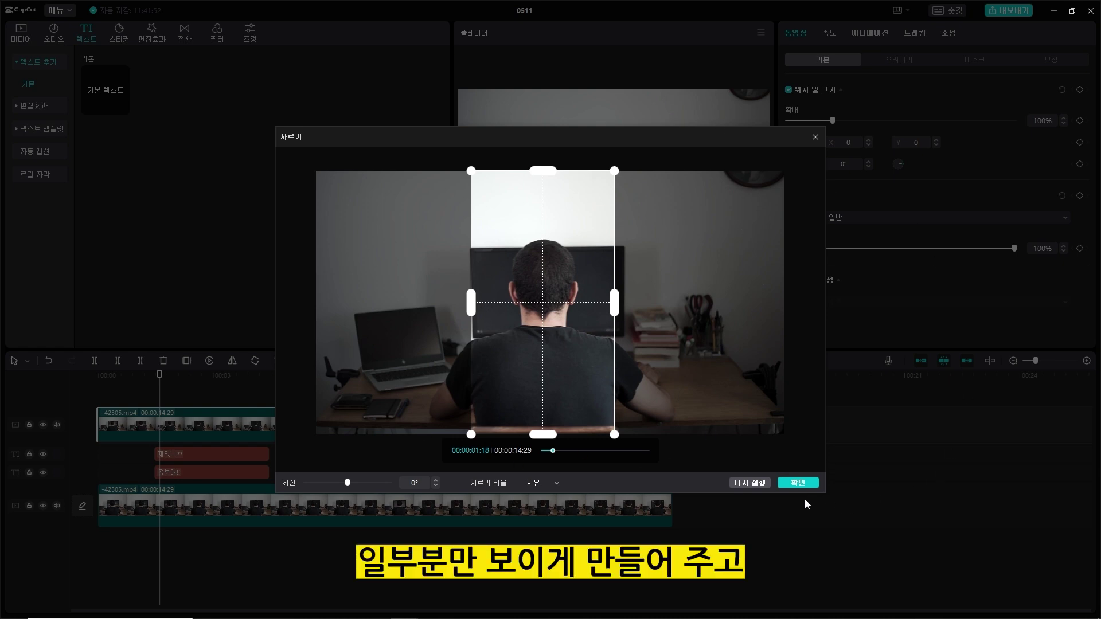
{"action": "left_click", "coordinate": [797, 483]}
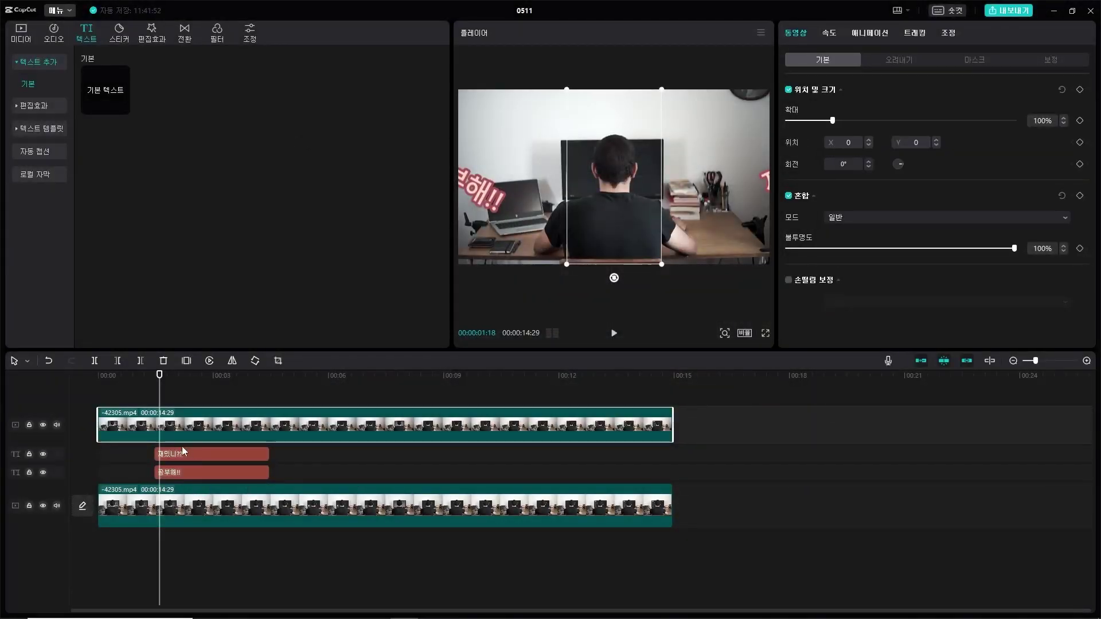
{"action": "key", "text": "space"}
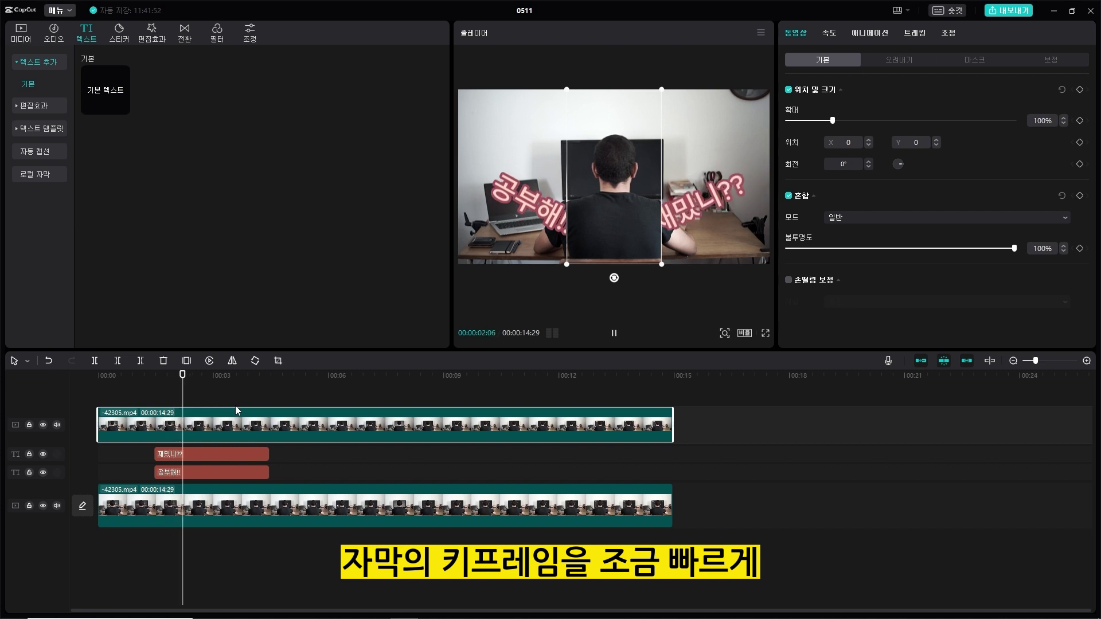